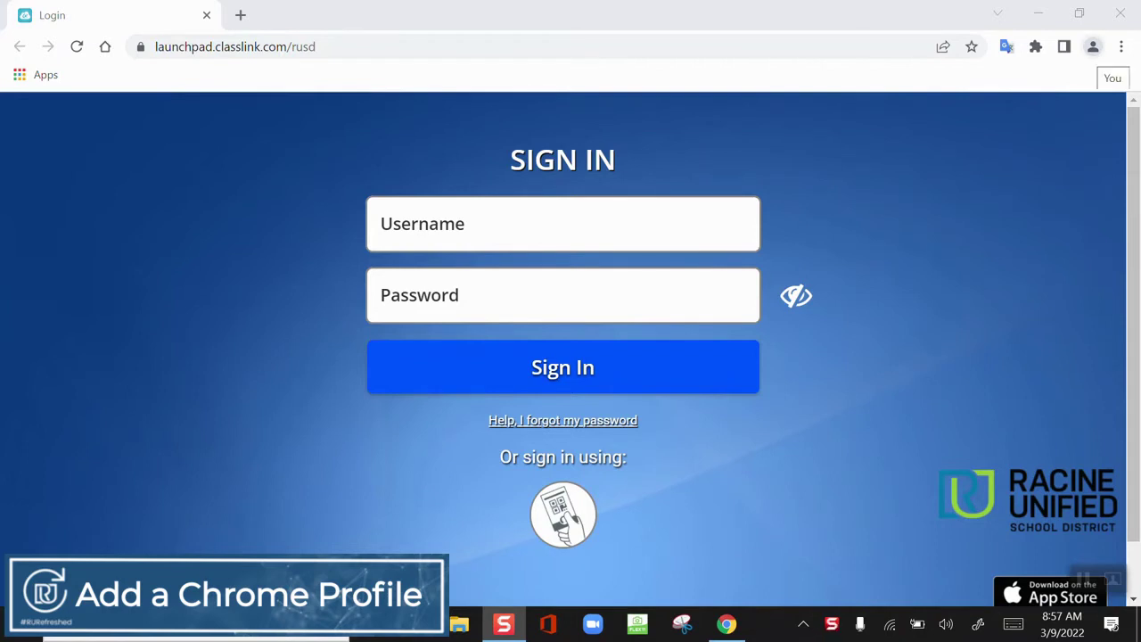
# Add a new Chrome profile and submit the school Google account e-mail to sign it in
pyautogui.click(1093, 46)
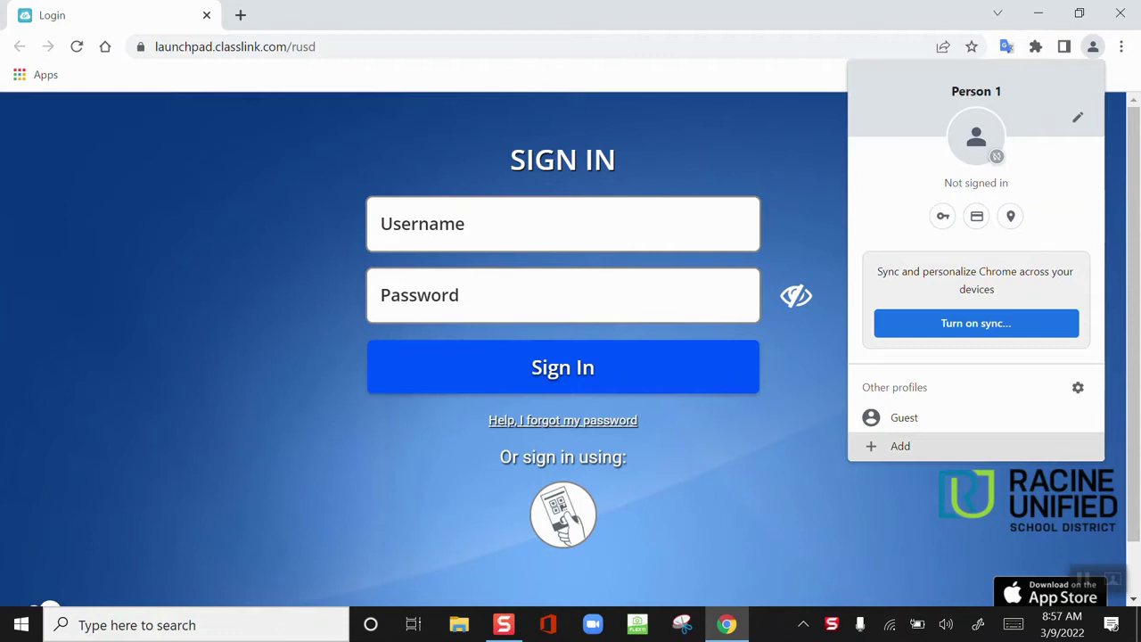
pyautogui.click(918, 444)
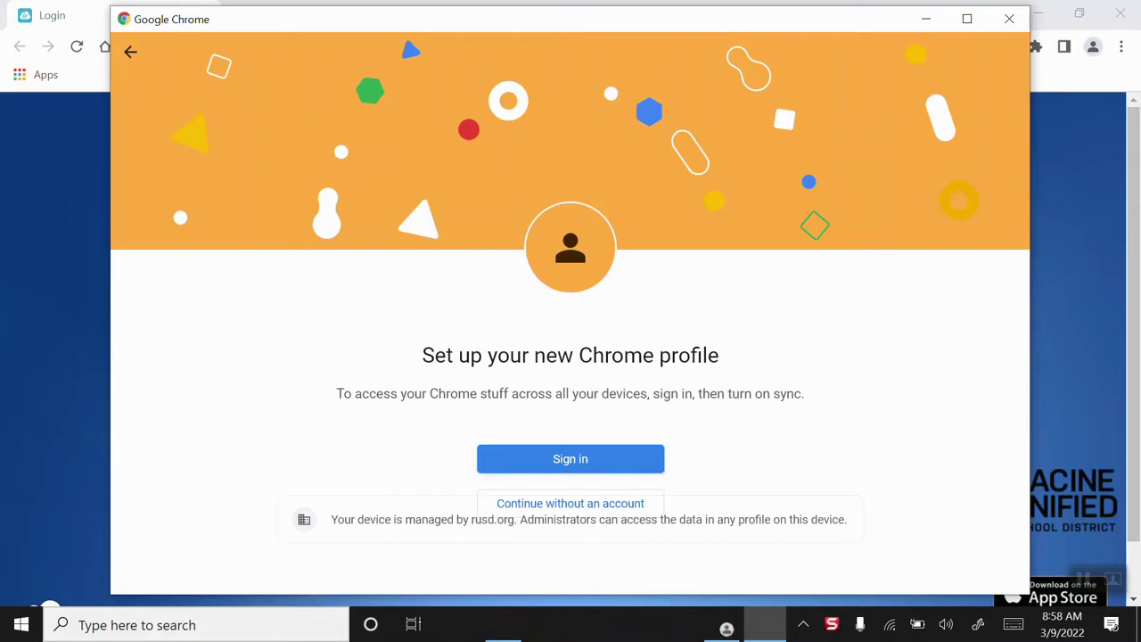
pyautogui.press('Return')
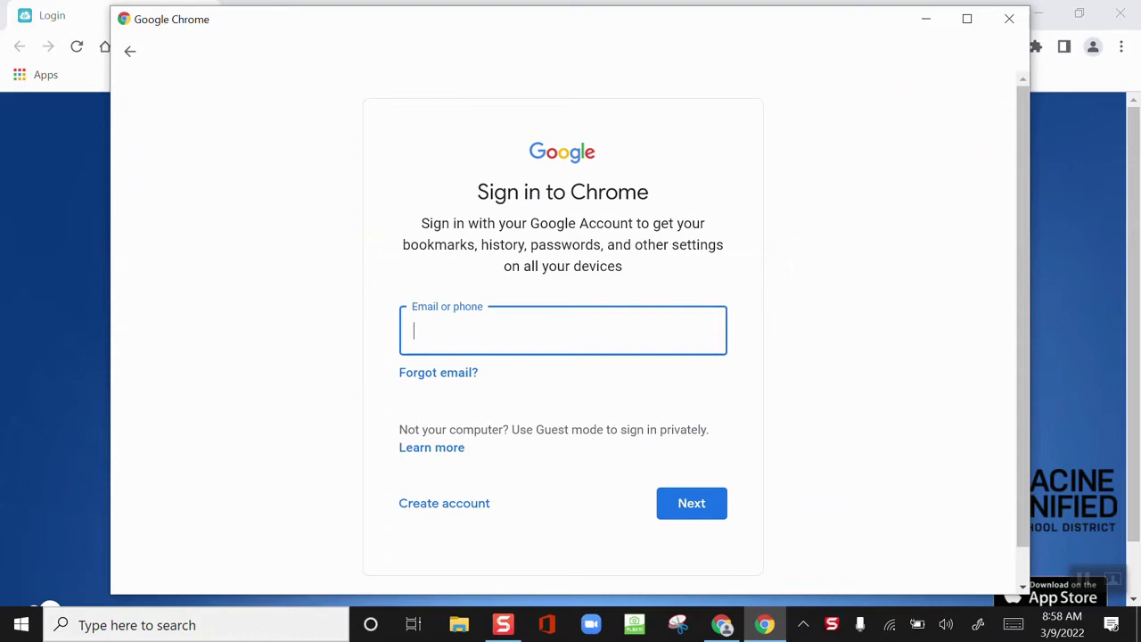
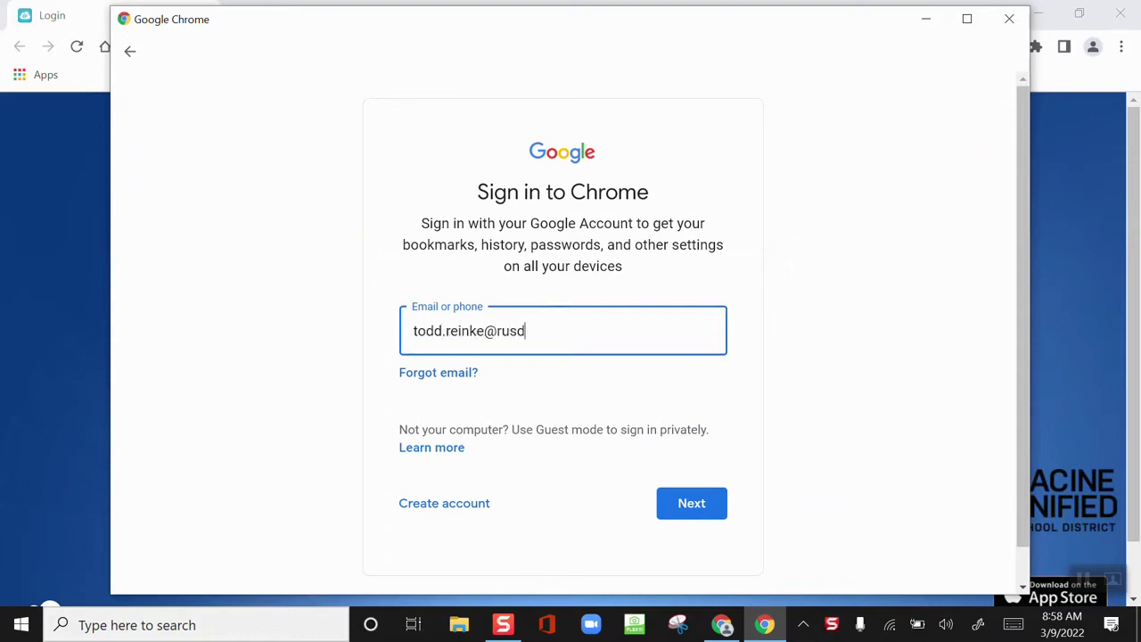
pyautogui.press('Return')
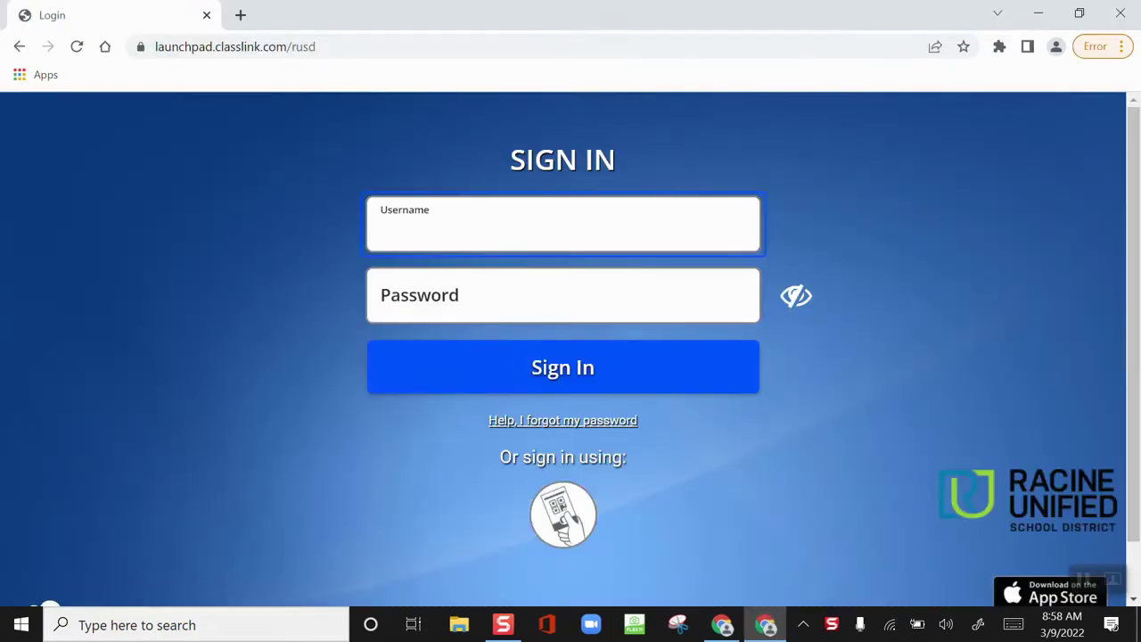
# Log in to the district ClassLink page with the staff username and password
pyautogui.write('e012065')
pyautogui.press('Tab')
pyautogui.write('•')
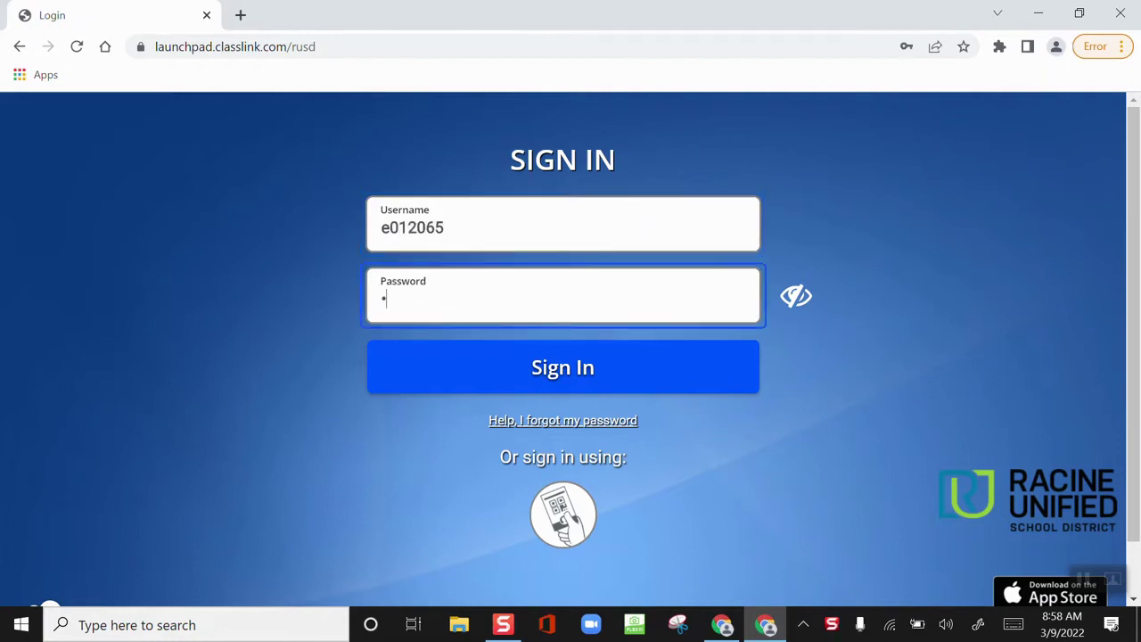
pyautogui.write('••••••••')
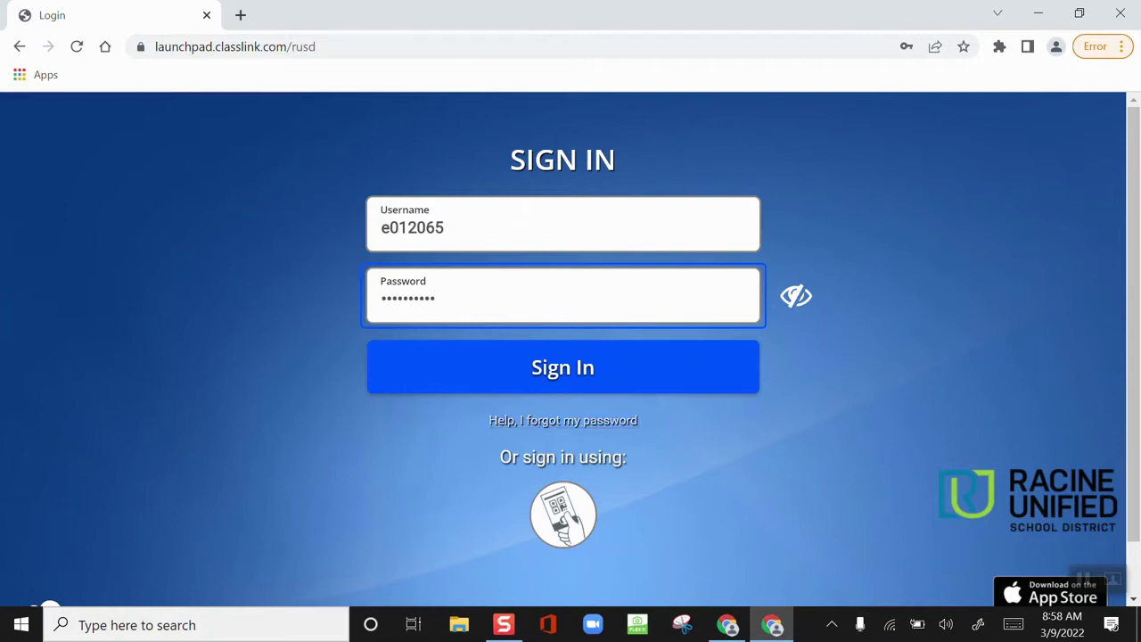
pyautogui.press('Return')
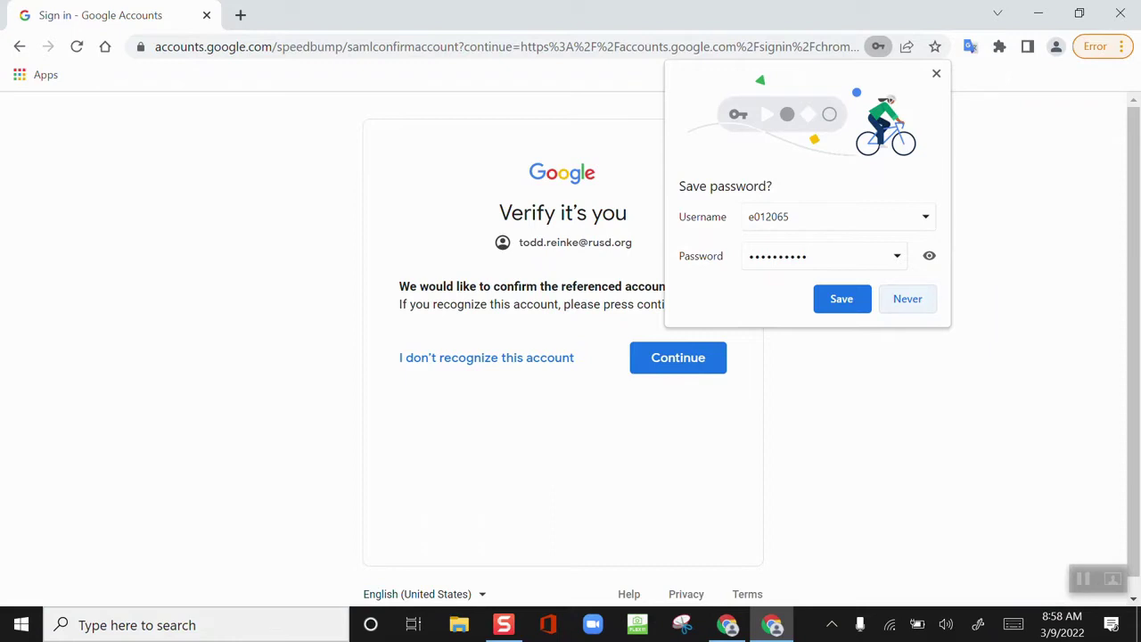
# Decline saving the password, confirm the account, create the managed profile and turn on sync
pyautogui.click(907, 298)
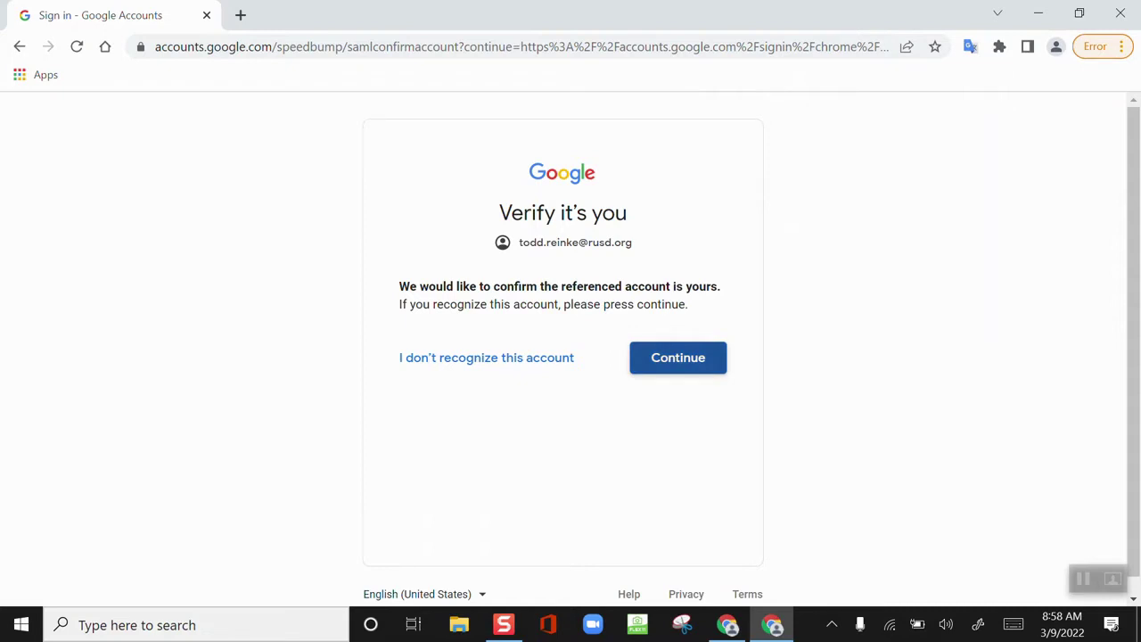
pyautogui.click(678, 357)
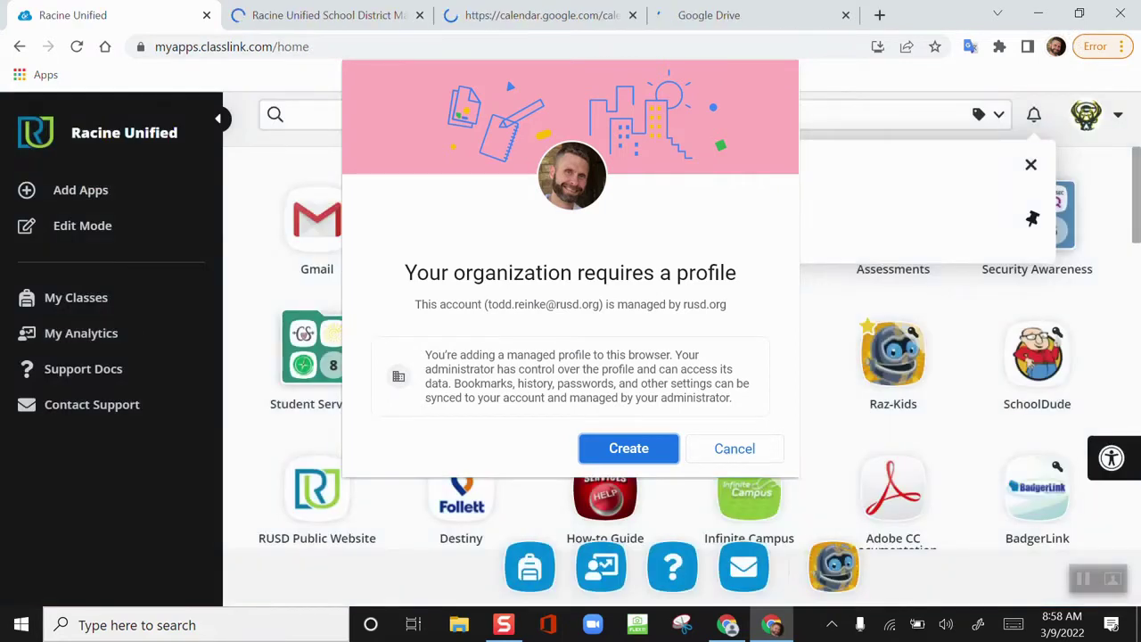
pyautogui.press('Return')
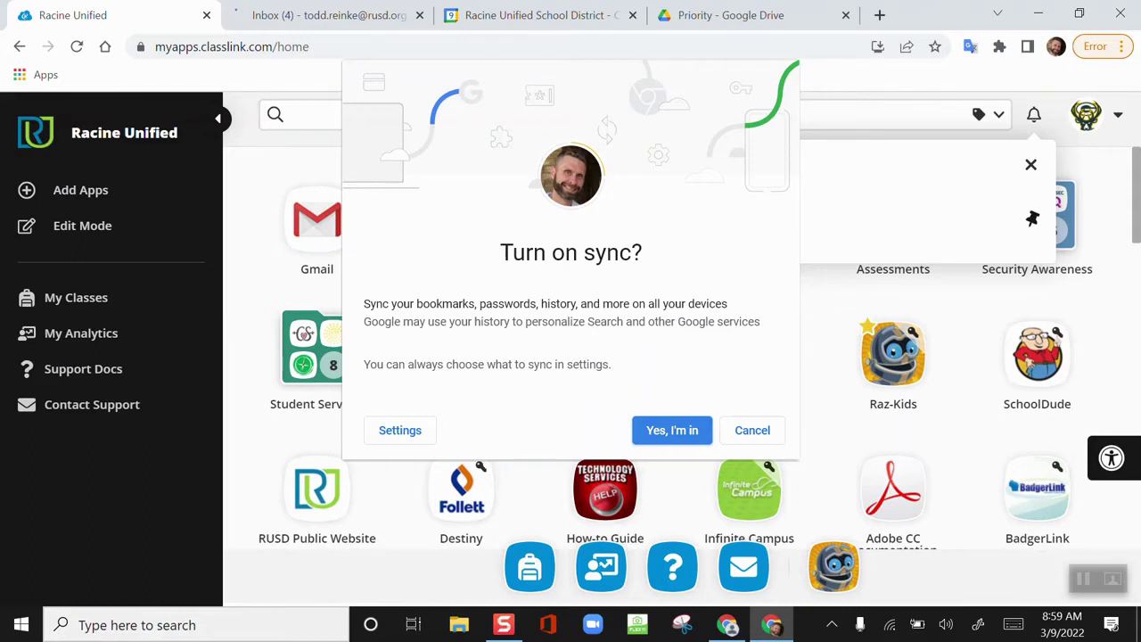
pyautogui.press('Return')
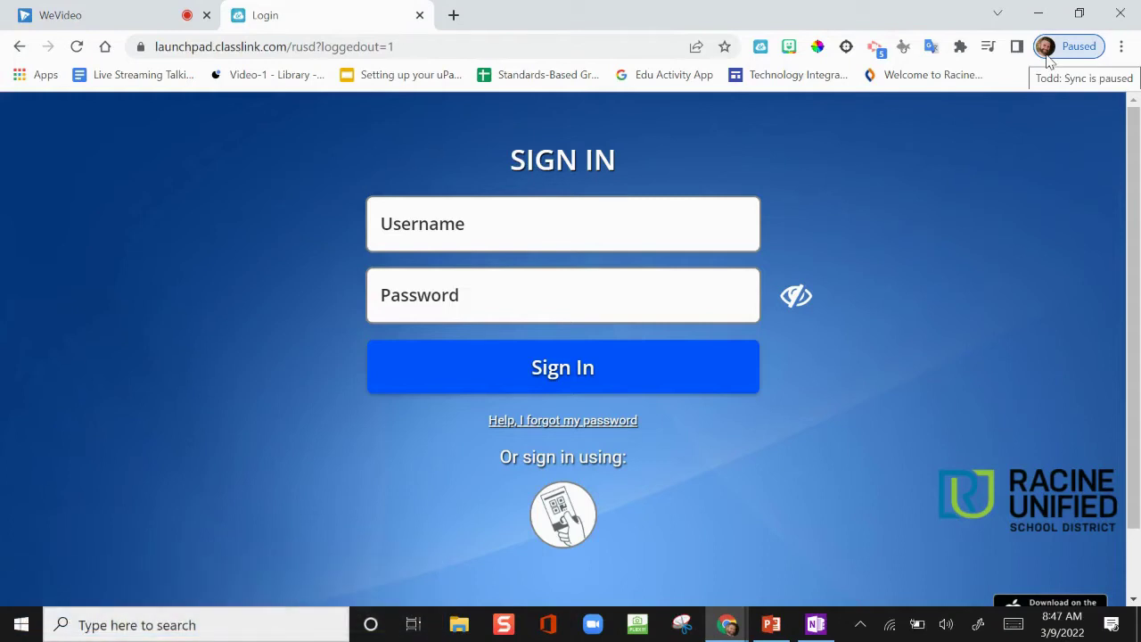
# Choose to sign the paused profile in again and continue past the account e-mail
pyautogui.click(1048, 57)
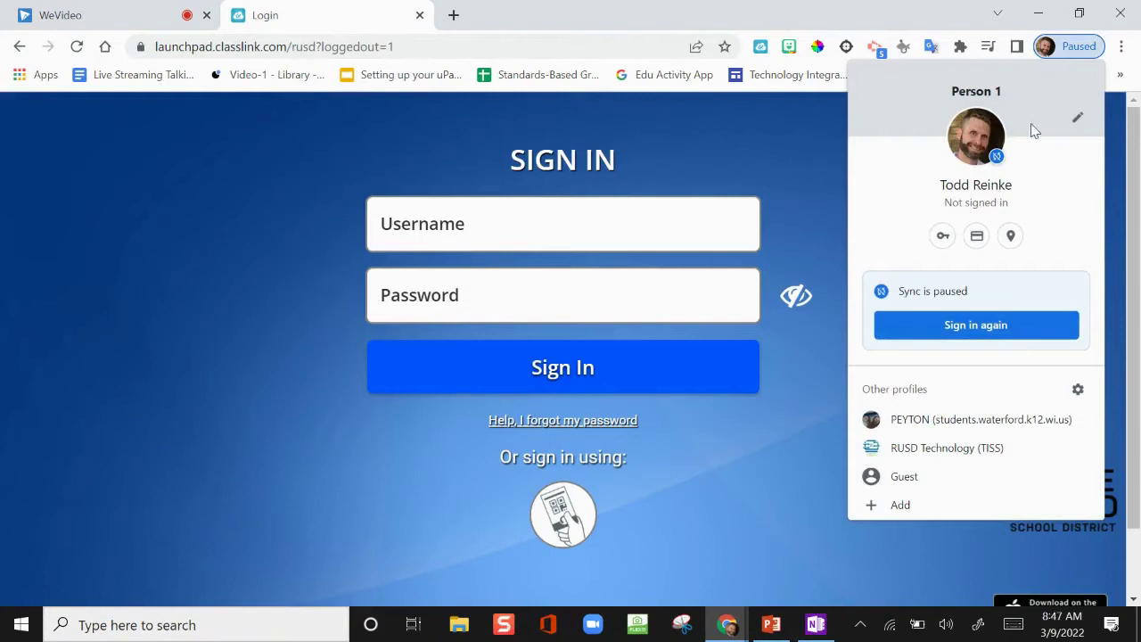
pyautogui.click(1041, 334)
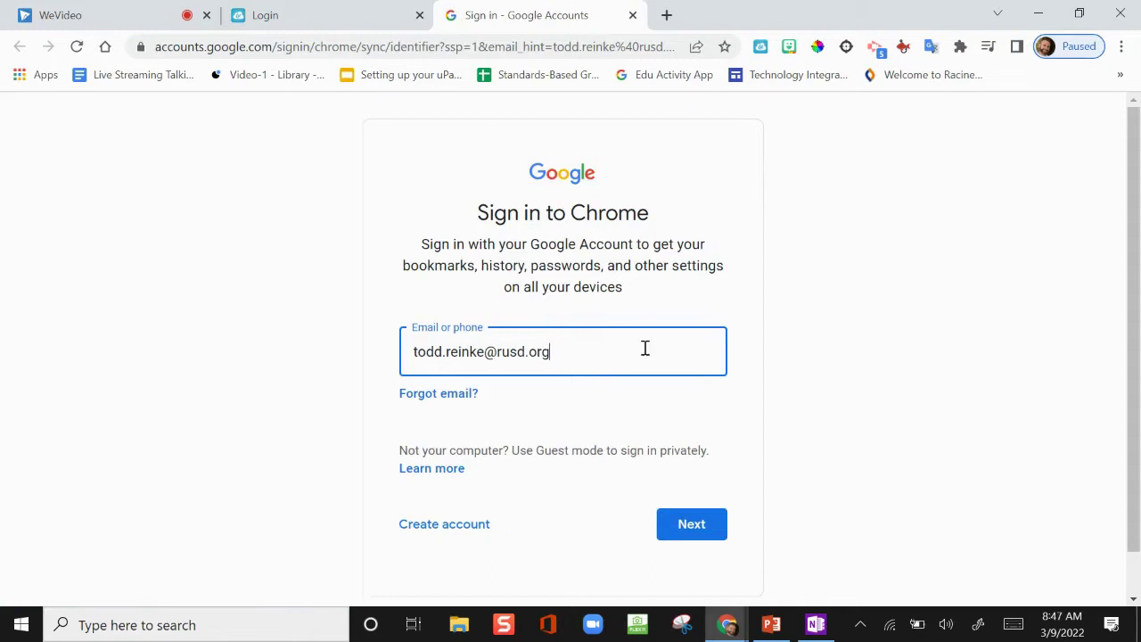
pyautogui.click(673, 525)
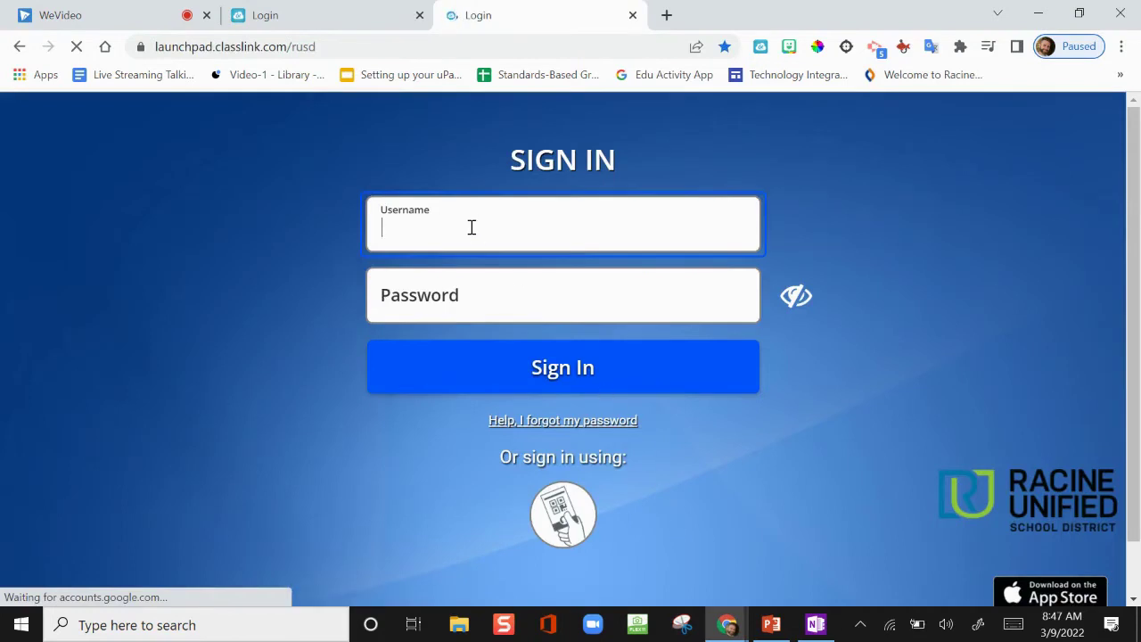
# Enter the staff username and password on the district login and sign in
pyautogui.write('e01206')
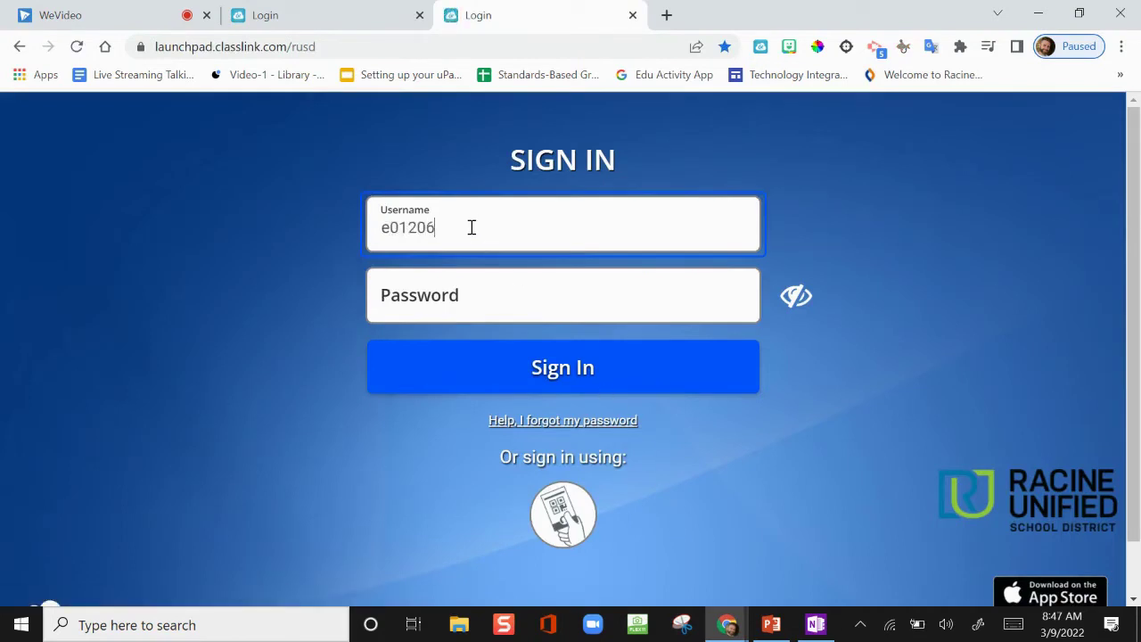
pyautogui.write('5')
pyautogui.press('Tab')
pyautogui.write('•')
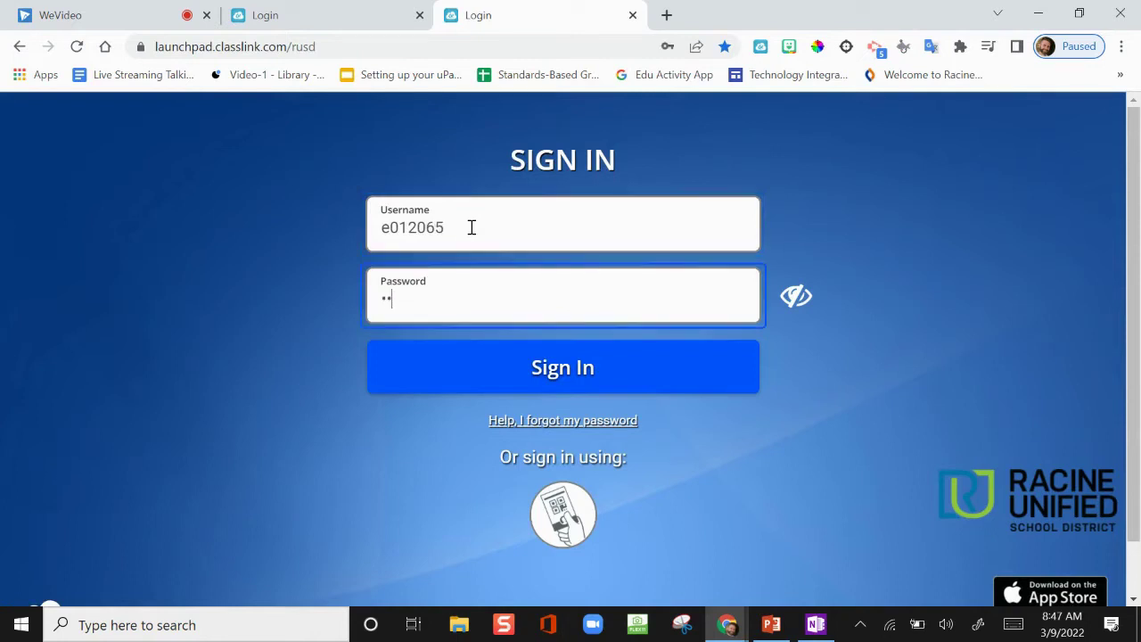
pyautogui.press('BackSpace')
pyautogui.press('BackSpace')
pyautogui.write('•')
pyautogui.press('BackSpace')
pyautogui.write('••••••')
pyautogui.click(572, 385)
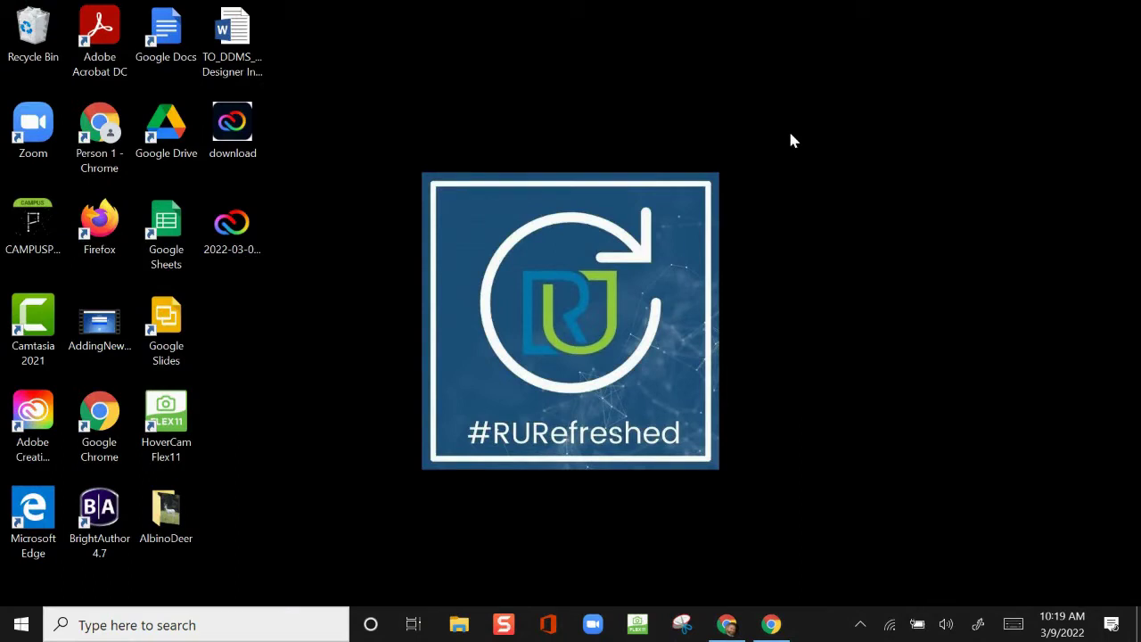
# Create a new desktop folder named '2022 New Laptop'
pyautogui.rightClick(792, 141)
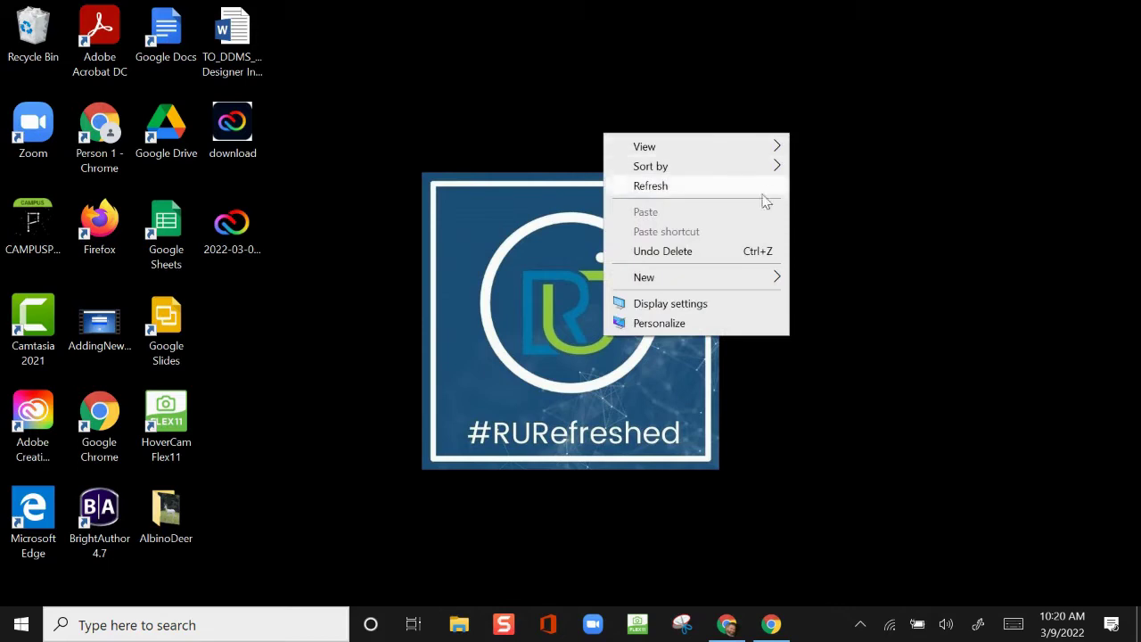
pyautogui.moveTo(756, 282)
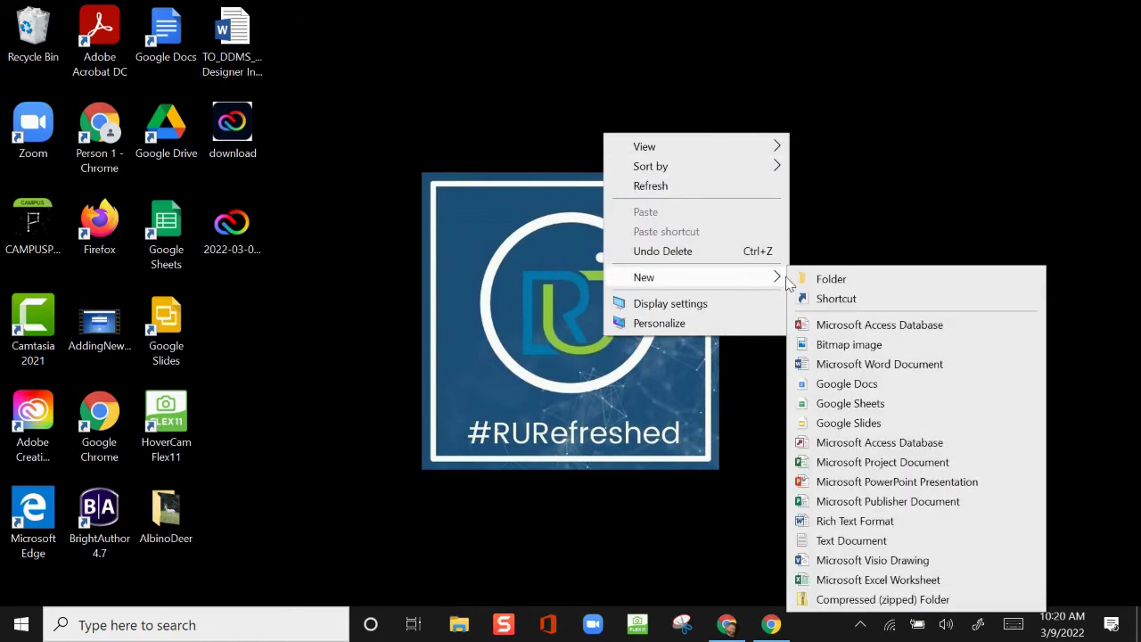
pyautogui.click(794, 279)
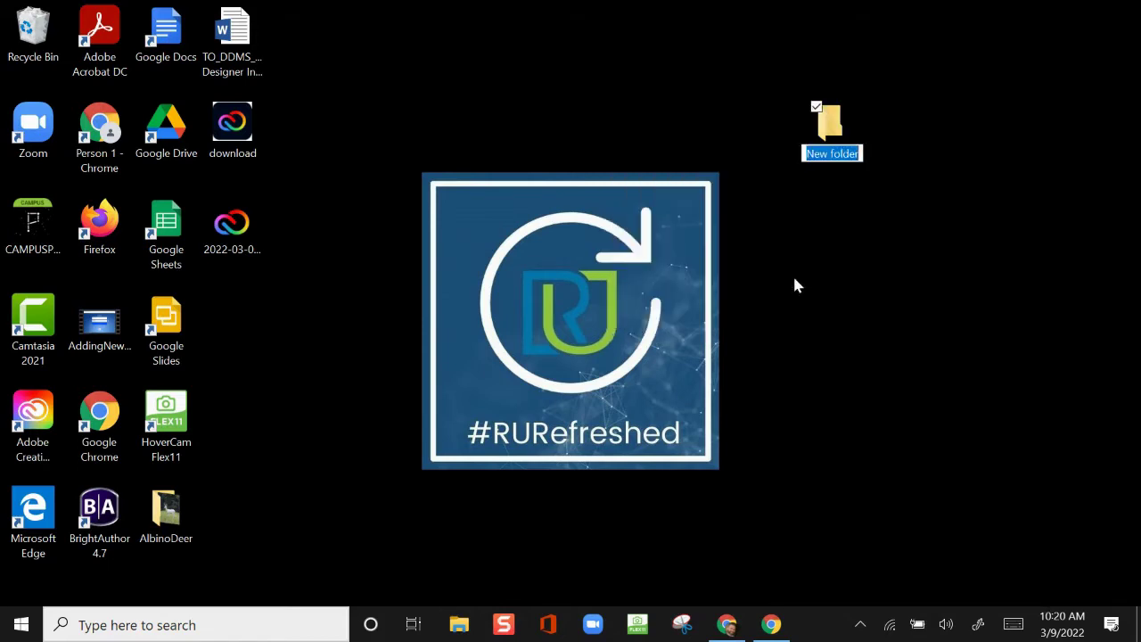
pyautogui.write('2022 New')
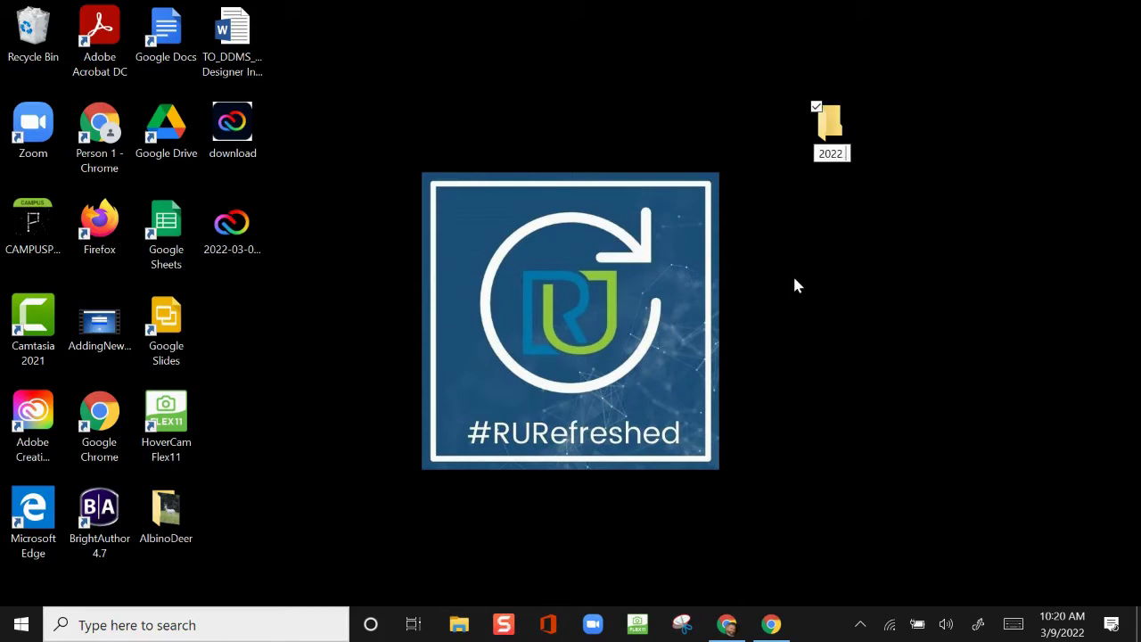
pyautogui.write(' L')
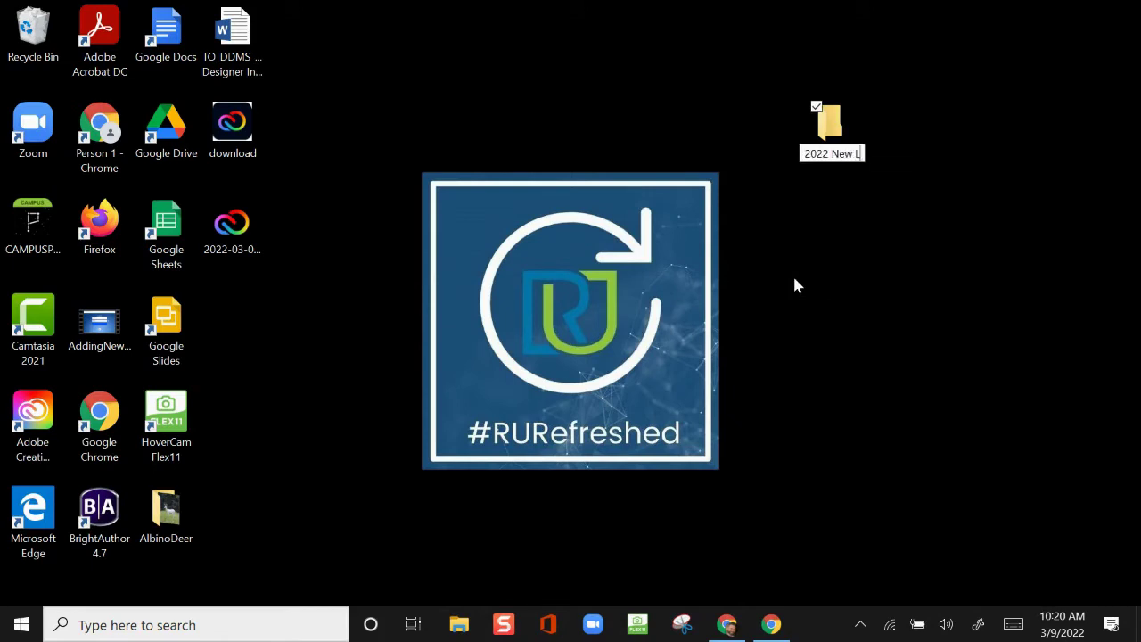
pyautogui.write('aptop')
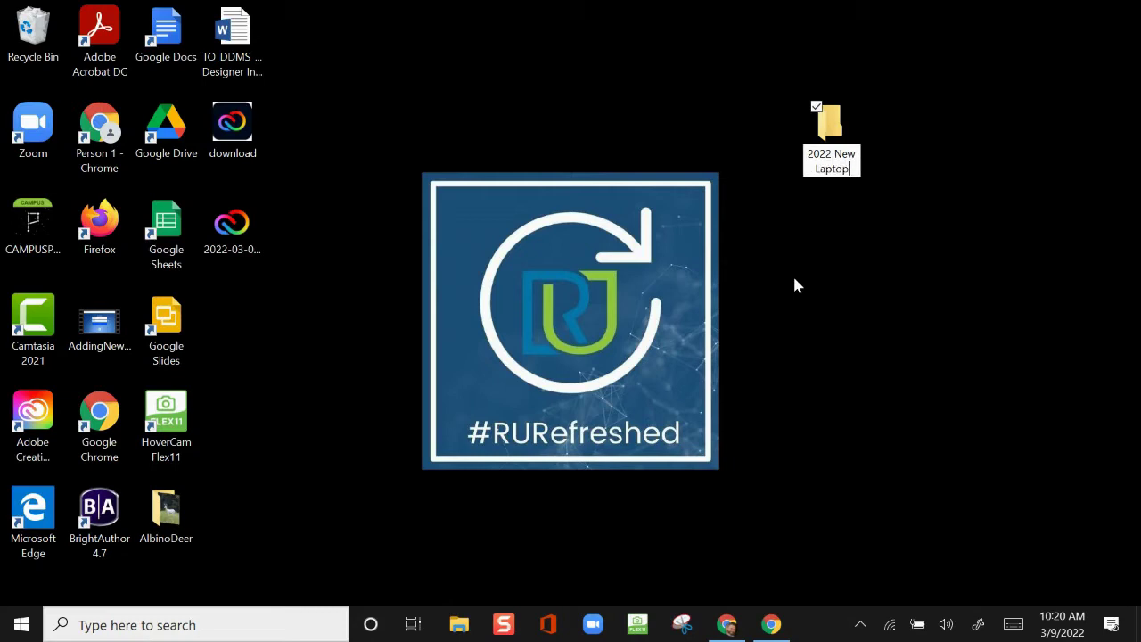
pyautogui.press('Return')
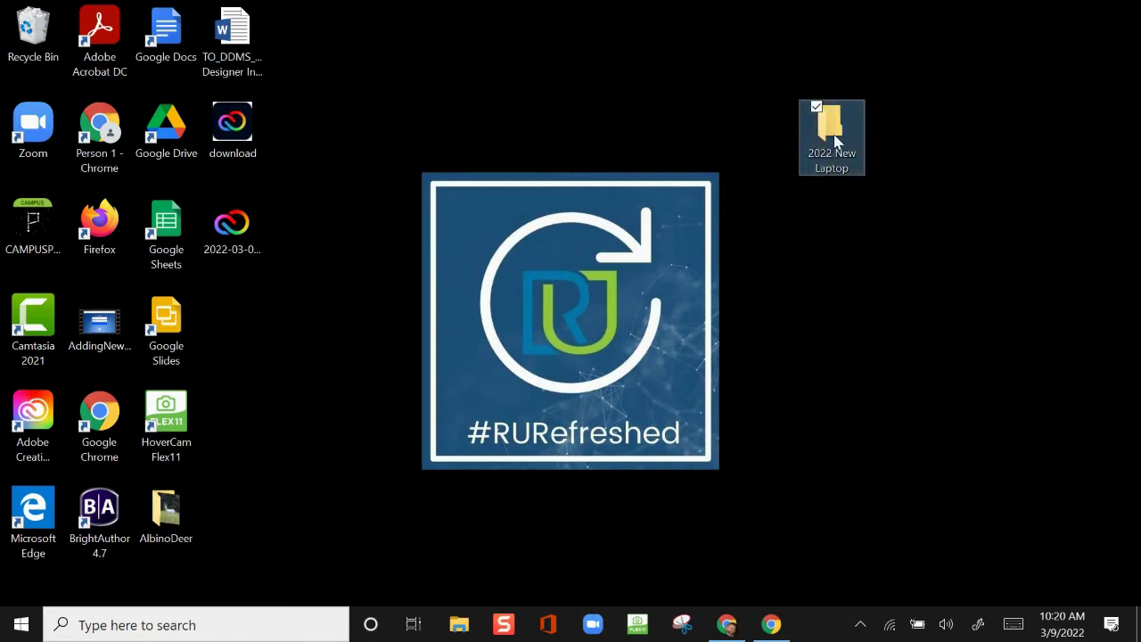
# Open the 2022 New Laptop folder and open a second window of the same folder
pyautogui.doubleClick(834, 136)
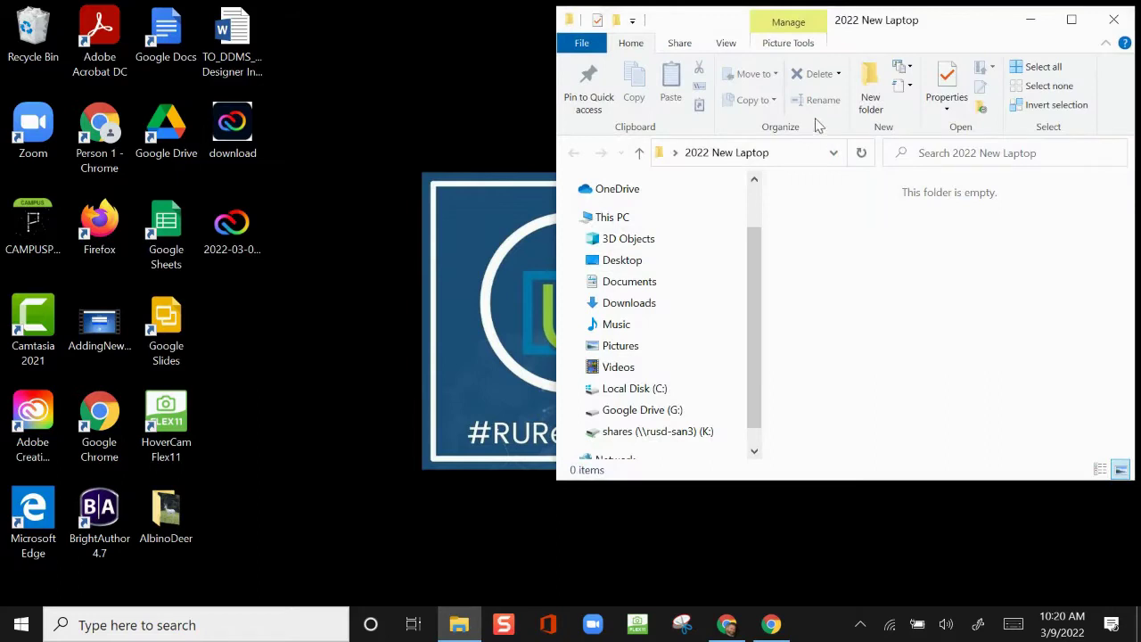
pyautogui.moveTo(710, 28); pyautogui.dragTo(718, 28)
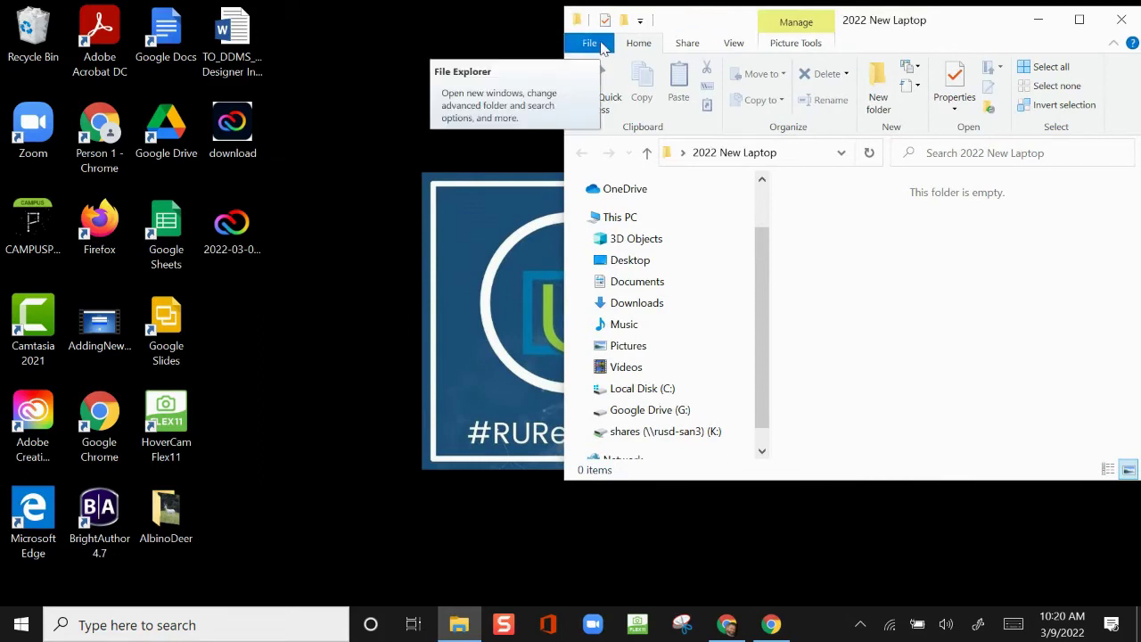
pyautogui.click(590, 43)
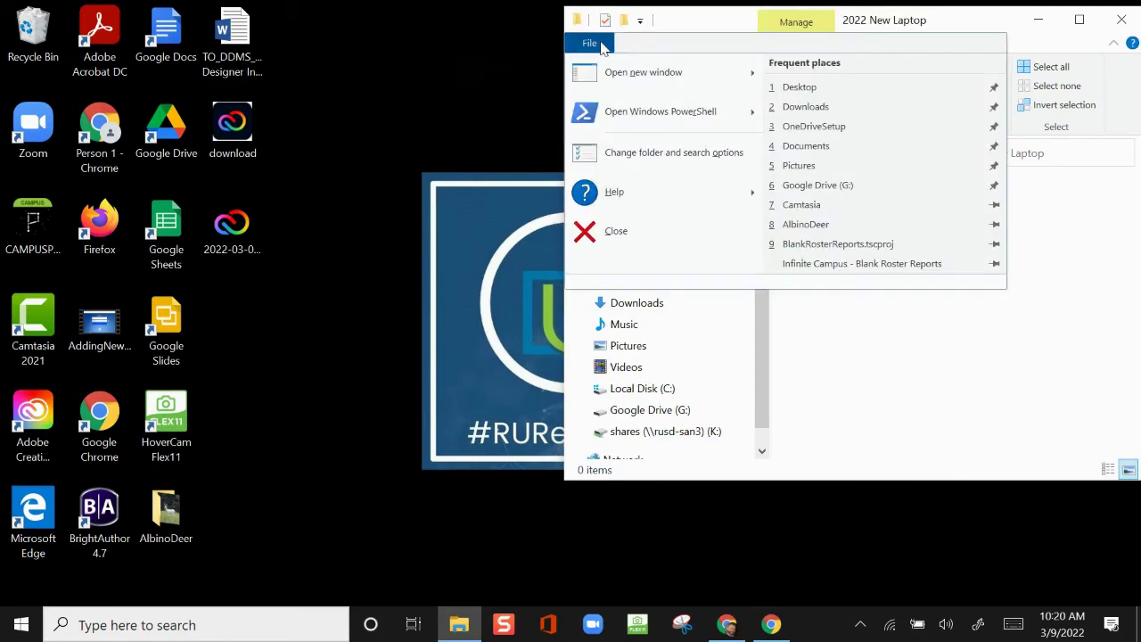
pyautogui.moveTo(613, 77)
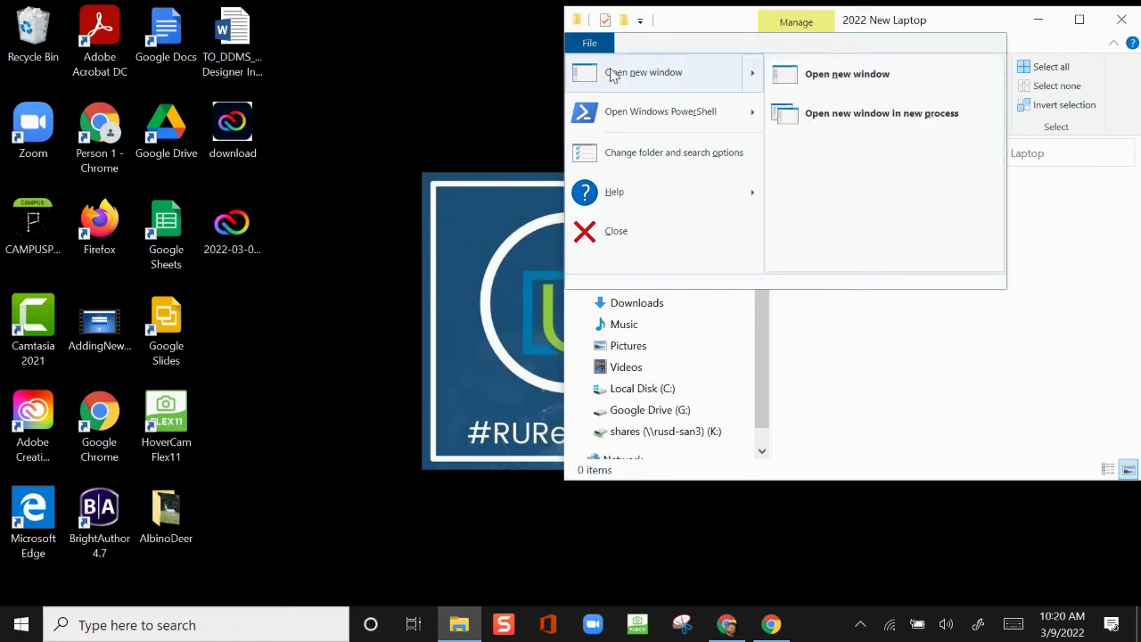
pyautogui.click(818, 79)
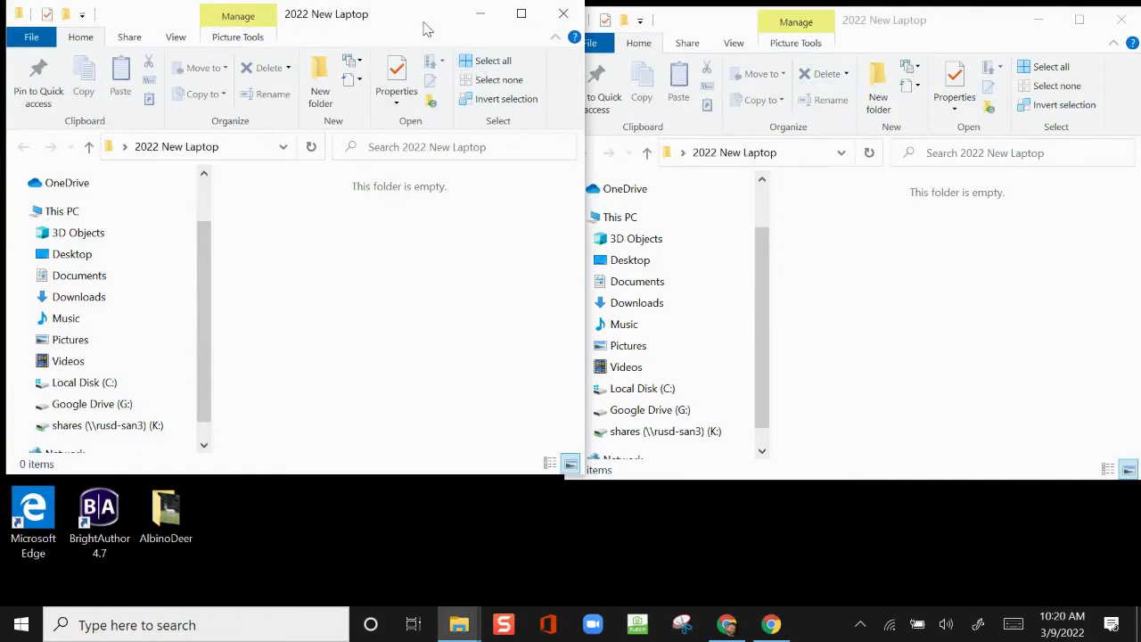
# Move the Desktop's AlbinoDeer folder and 2022-03-07_9-27-51 file into 2022 New Laptop
pyautogui.moveTo(425, 27); pyautogui.dragTo(427, 146)
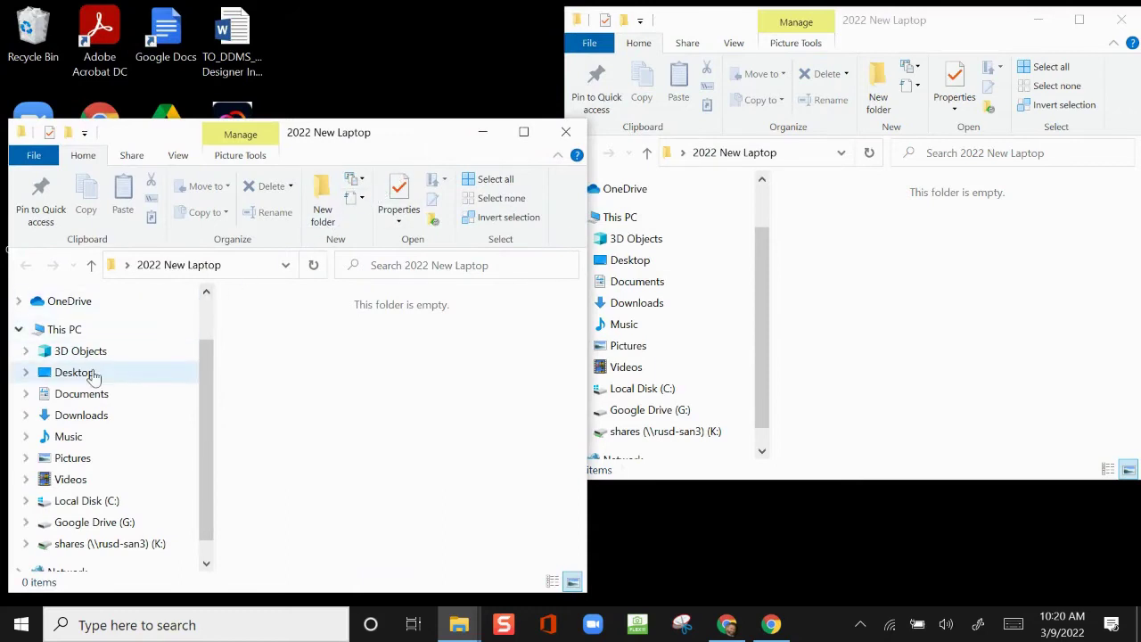
pyautogui.click(74, 373)
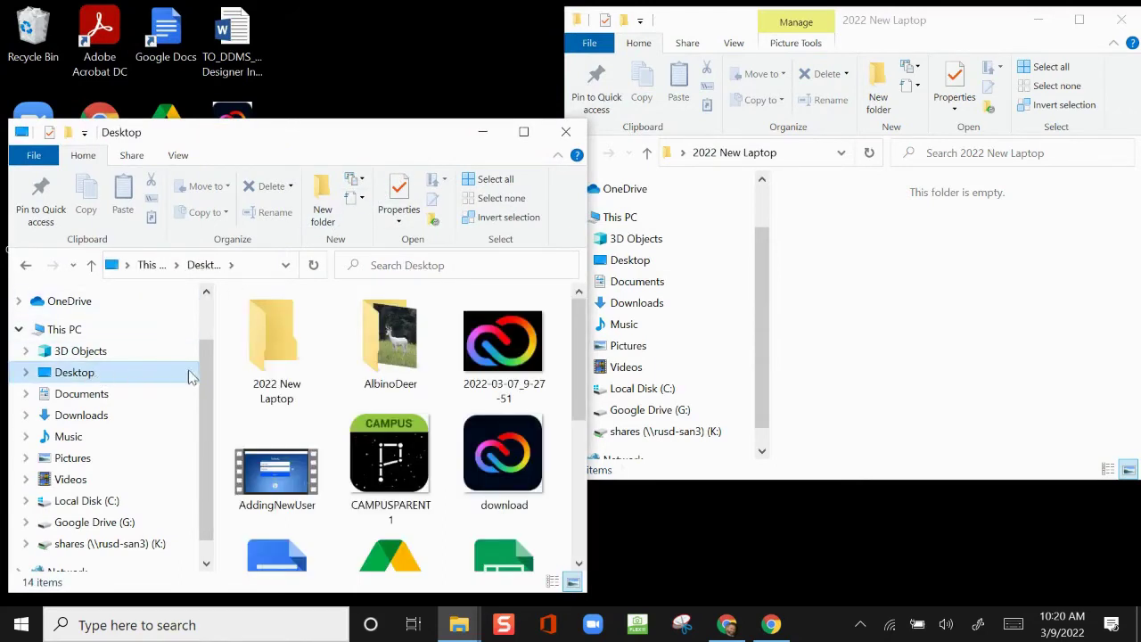
pyautogui.moveTo(375, 373); pyautogui.dragTo(898, 323)
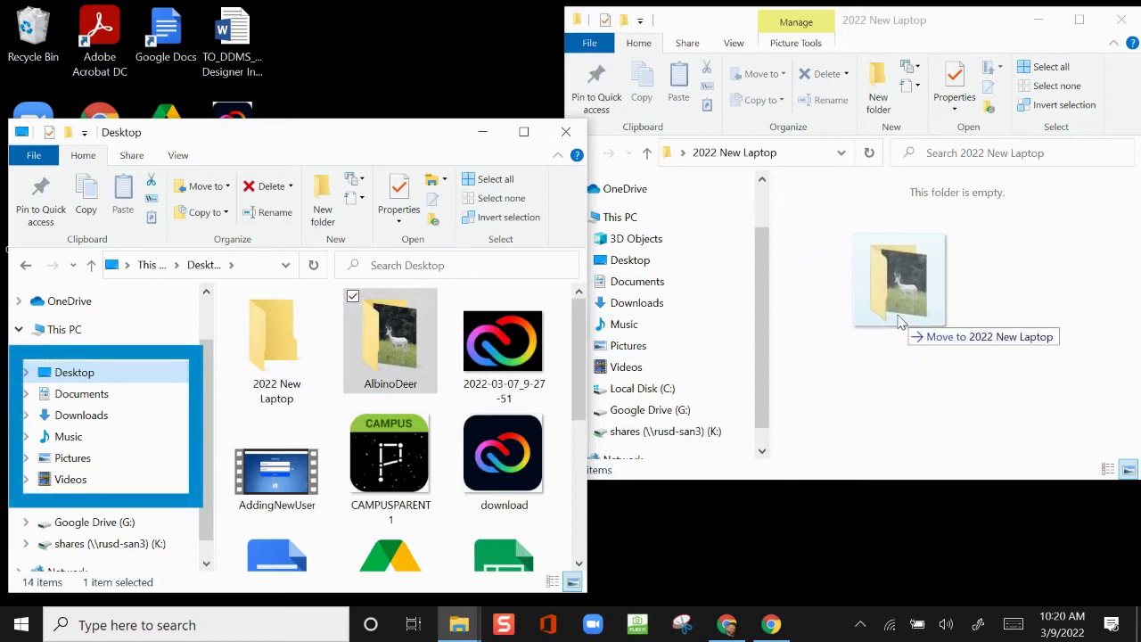
pyautogui.moveTo(899, 323); pyautogui.dragTo(899, 323)
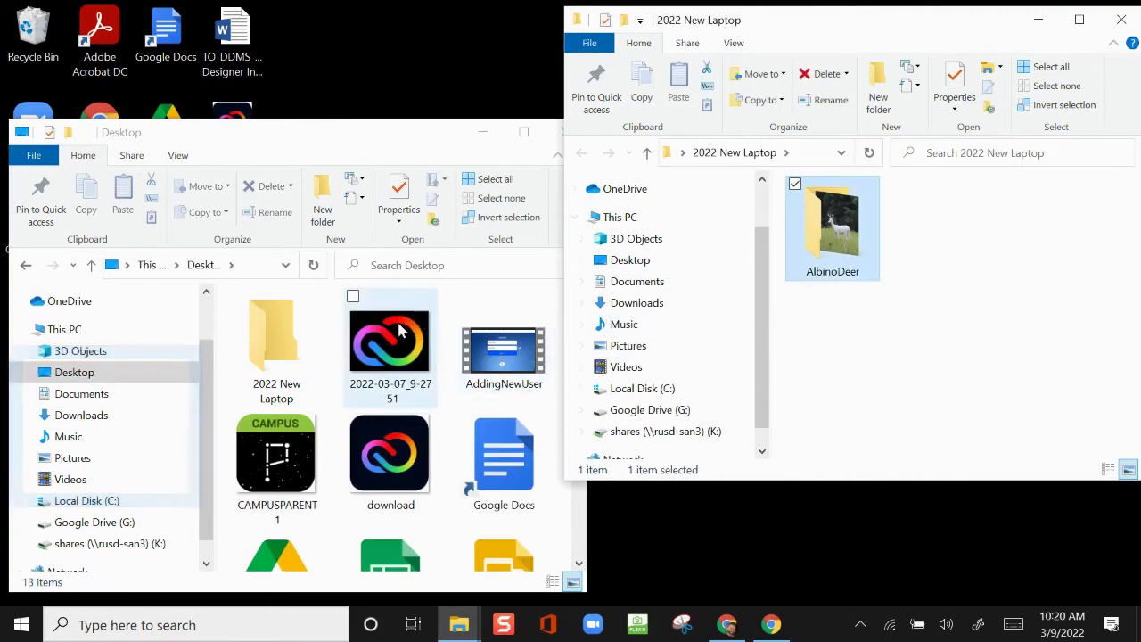
pyautogui.moveTo(400, 332); pyautogui.dragTo(950, 323)
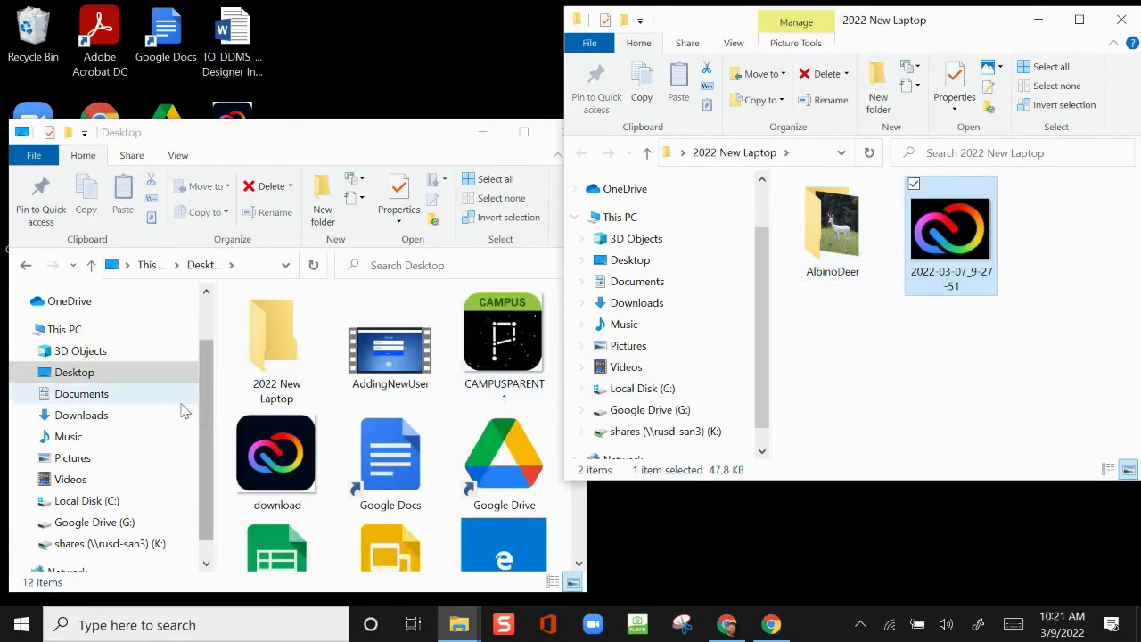
# Move Colour Scavenger Hunt (2) and Tech Tuesday - 3_8 (Case) from Downloads into 2022 New Laptop
pyautogui.click(134, 413)
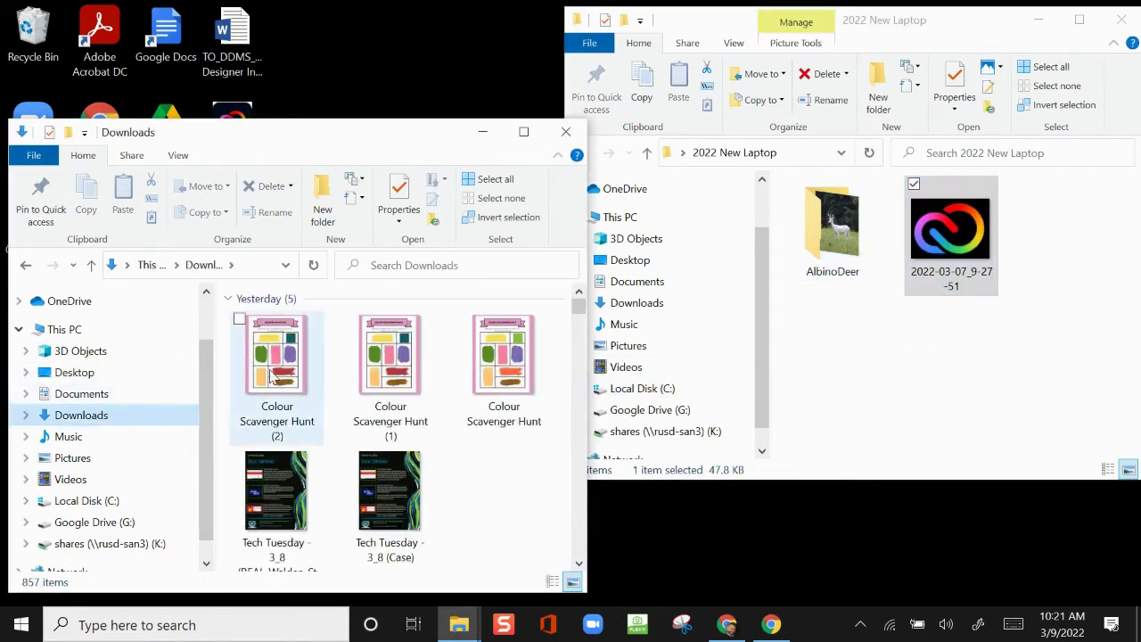
pyautogui.moveTo(272, 370); pyautogui.dragTo(1037, 372)
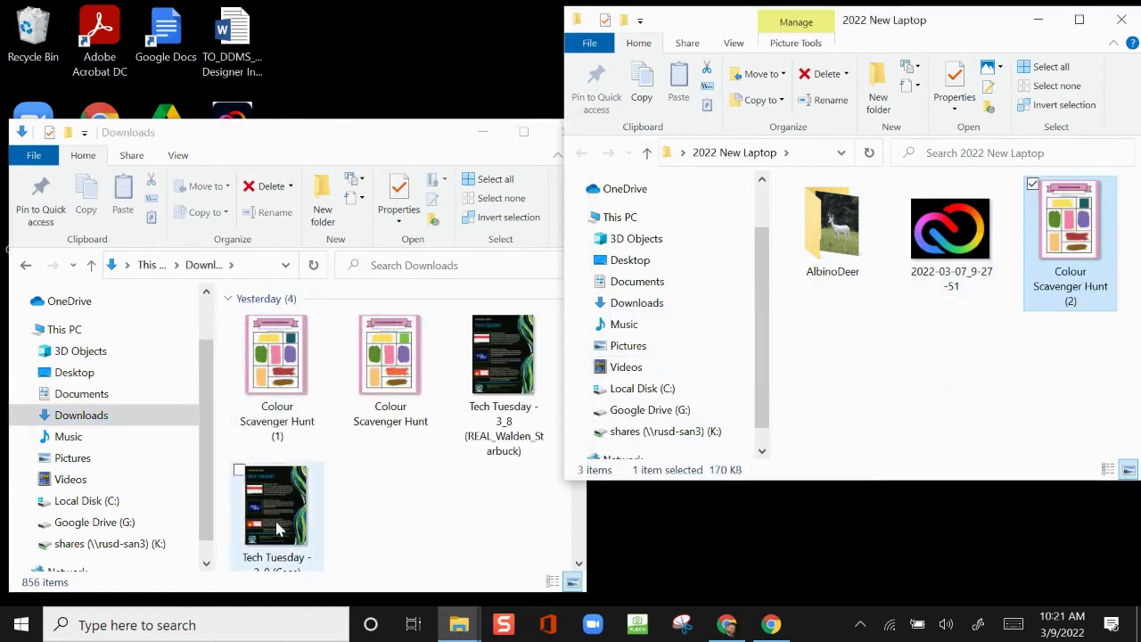
pyautogui.moveTo(281, 526); pyautogui.dragTo(861, 426)
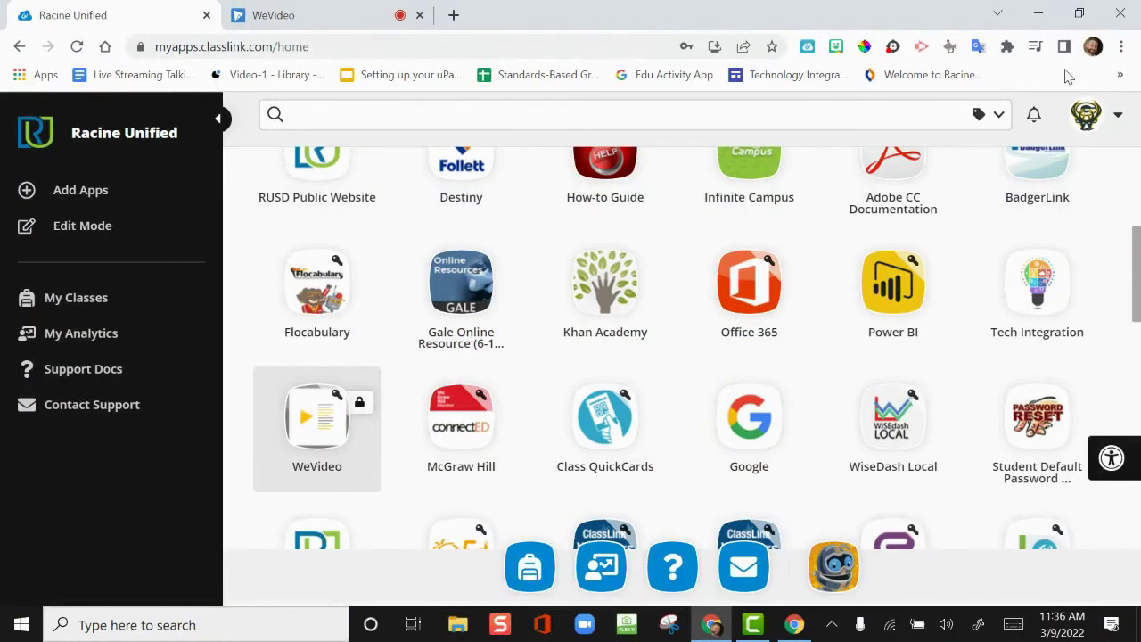
# Export bookmarks from the Bookmark manager's Organize menu
pyautogui.click(1121, 48)
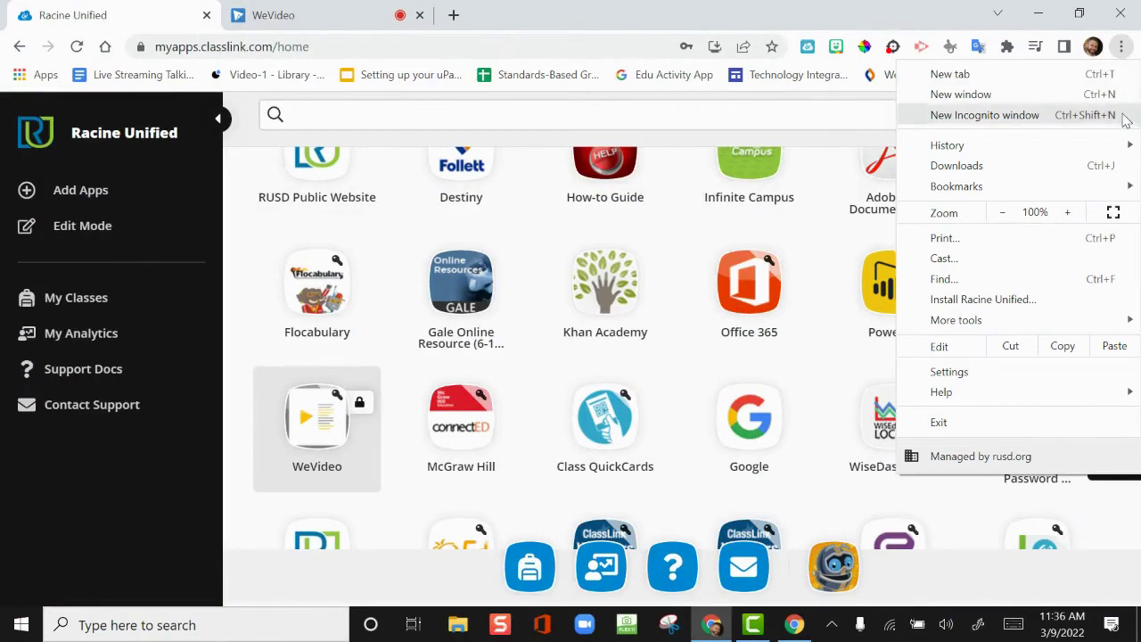
pyautogui.moveTo(1113, 189)
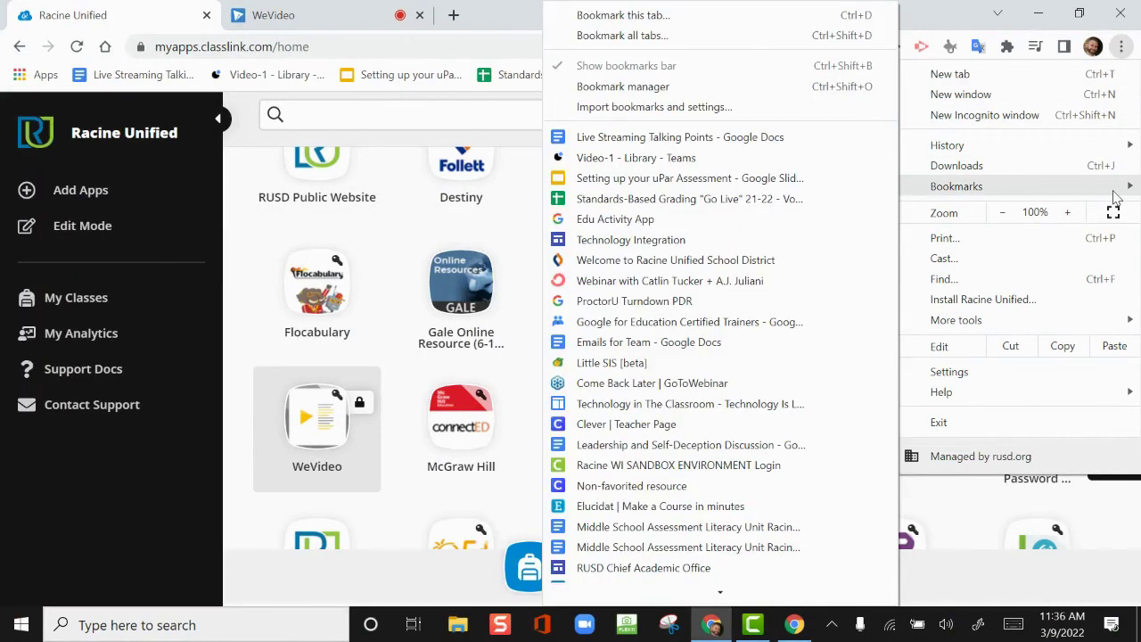
pyautogui.click(813, 89)
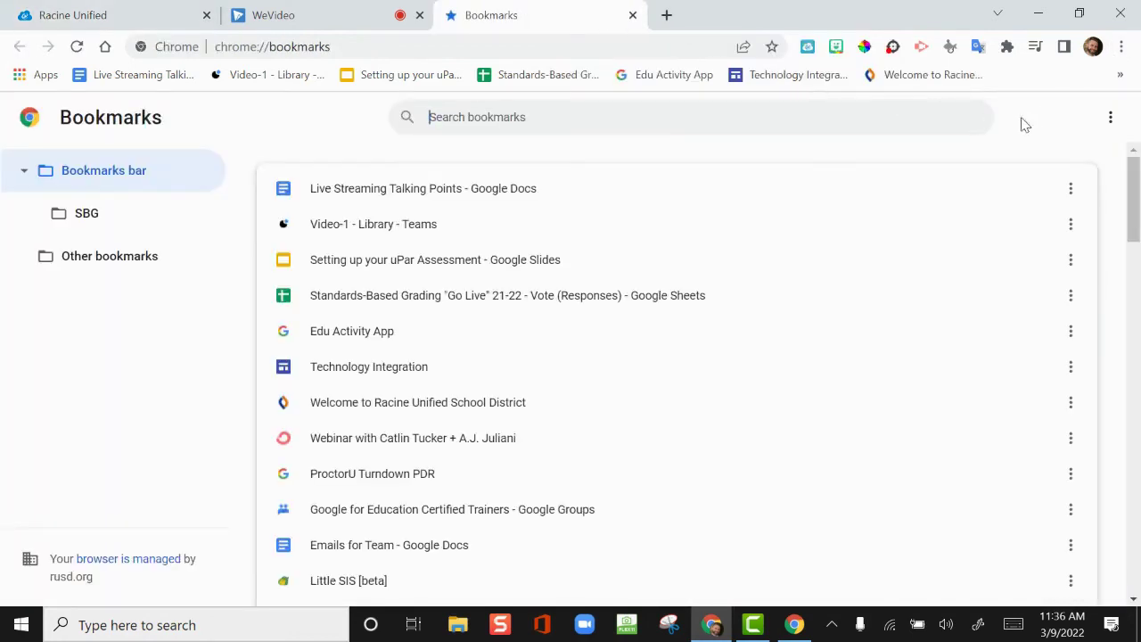
pyautogui.click(1112, 122)
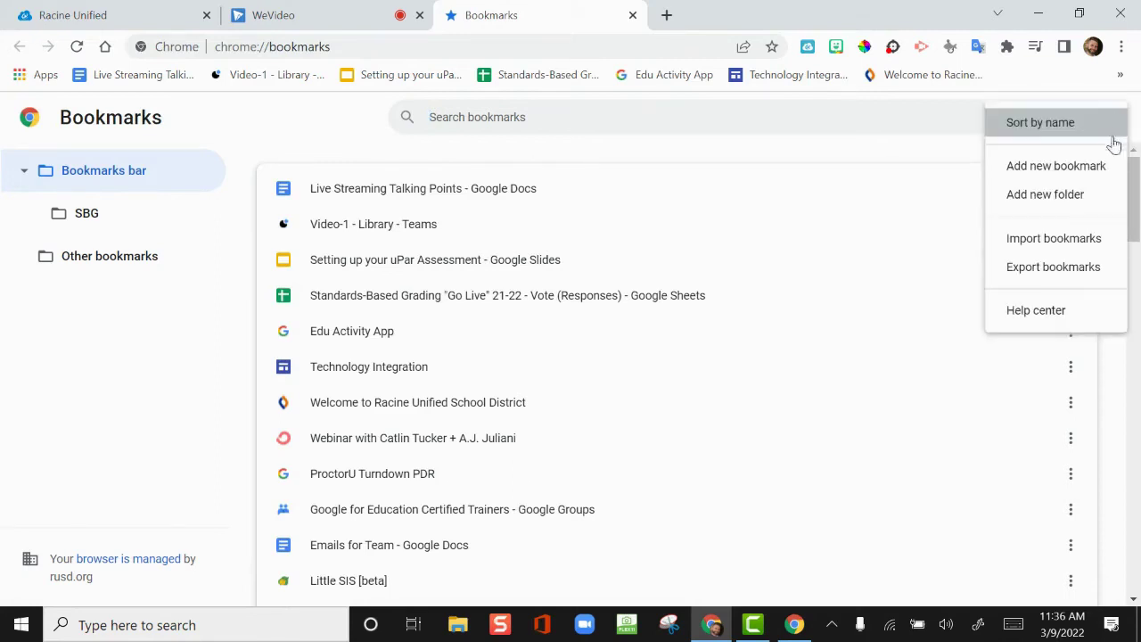
pyautogui.click(1051, 267)
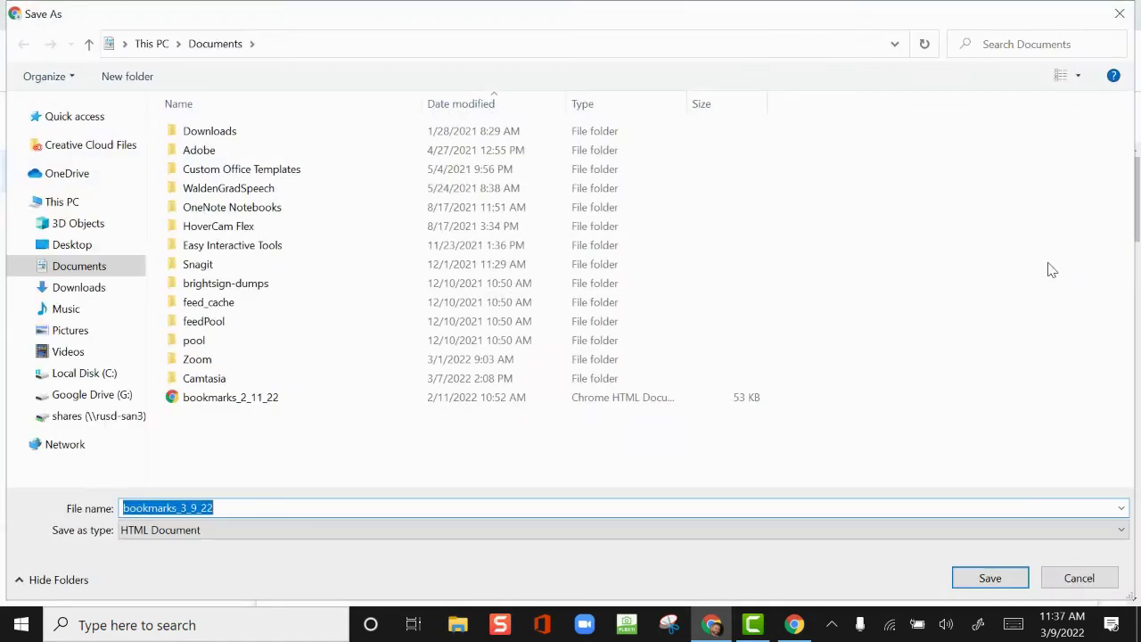
# Save the export as 2022ChromeBookmarks in Desktop\2022 New Laptop
pyautogui.click(80, 254)
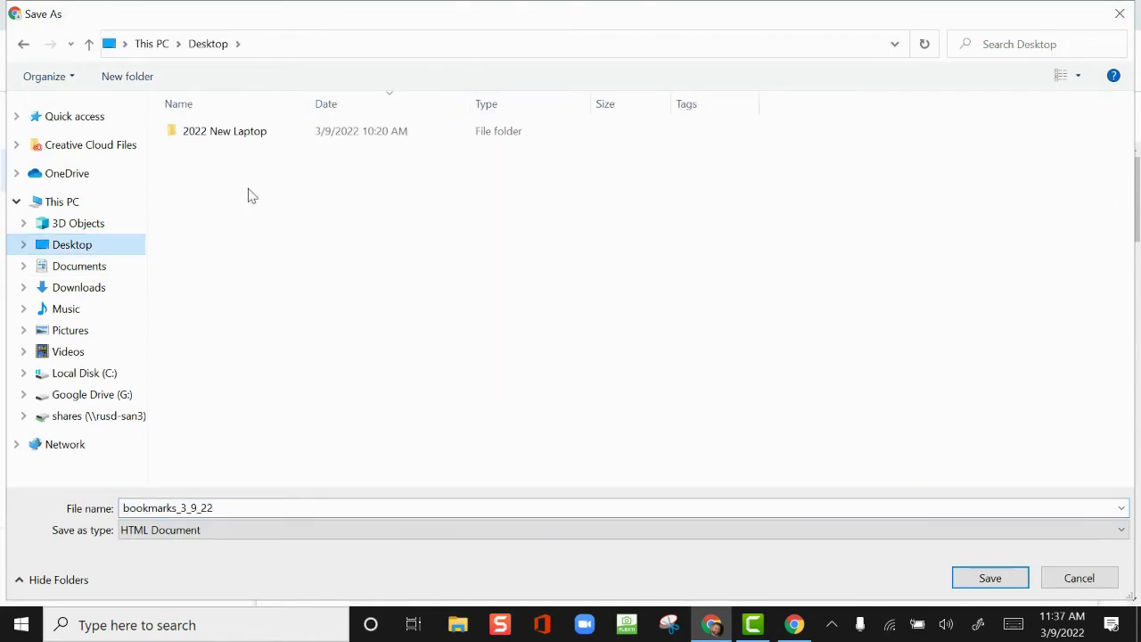
pyautogui.doubleClick(263, 144)
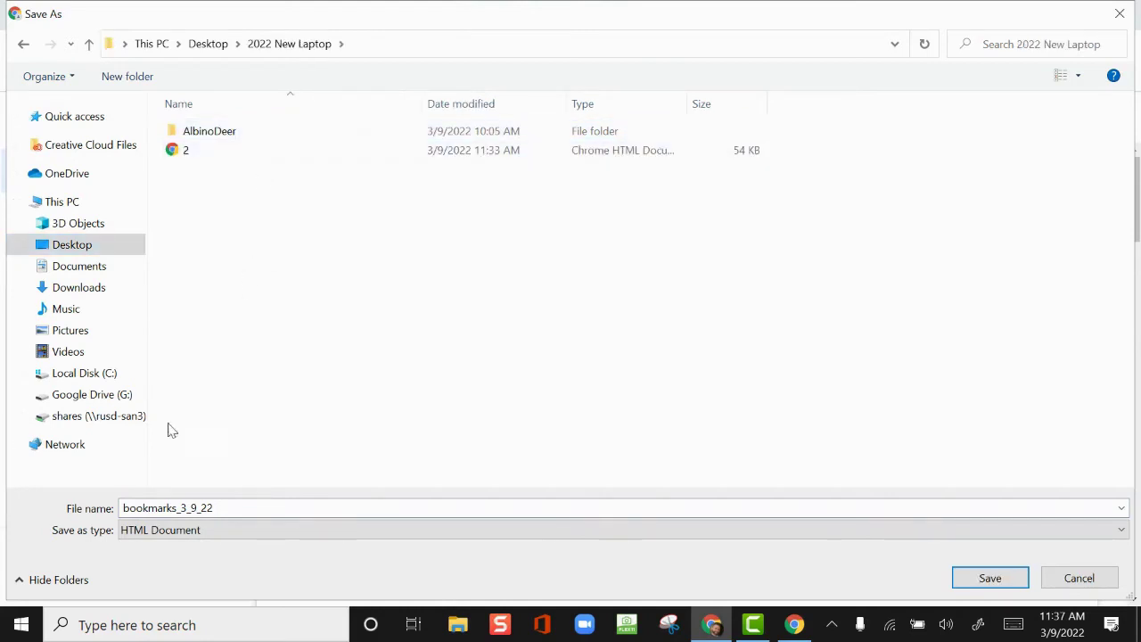
pyautogui.doubleClick(174, 508)
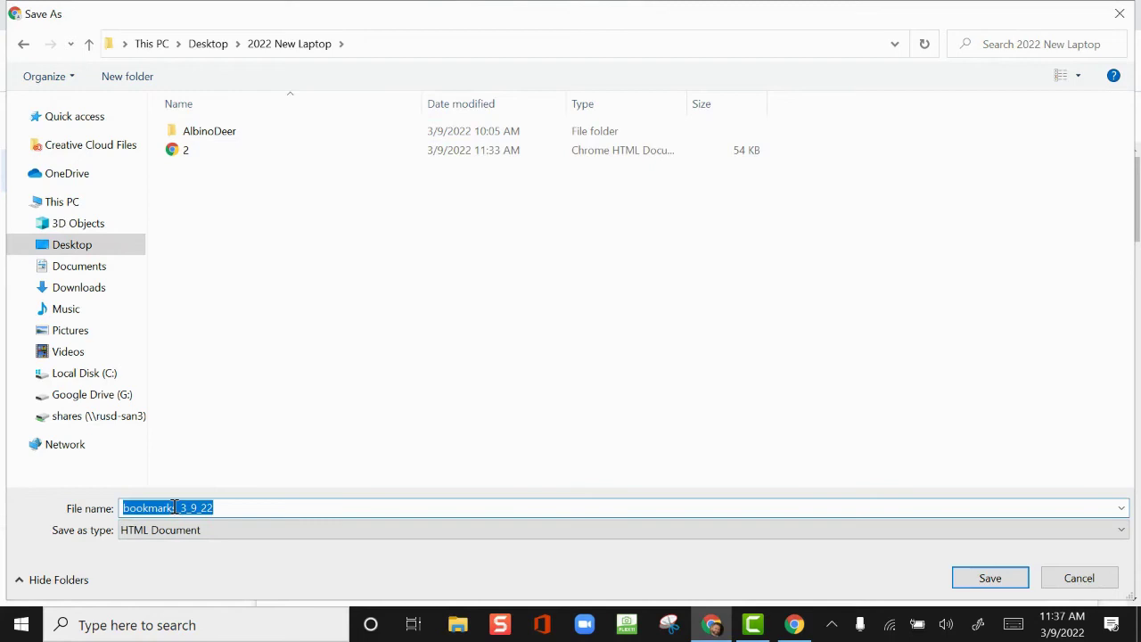
pyautogui.write('2022ChromeB')
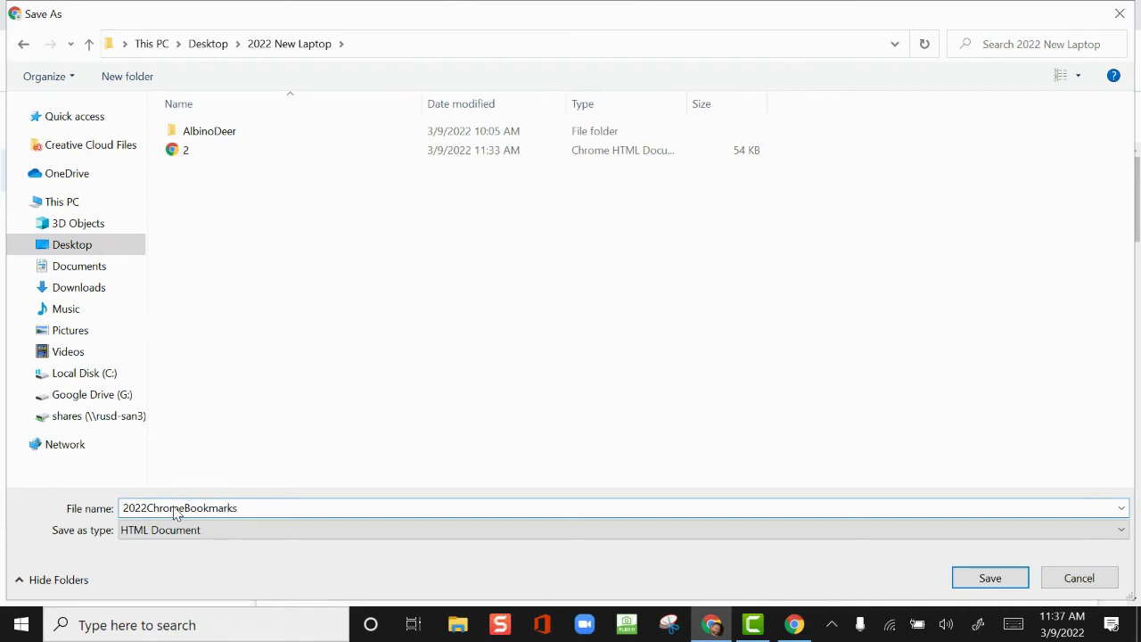
pyautogui.click(966, 579)
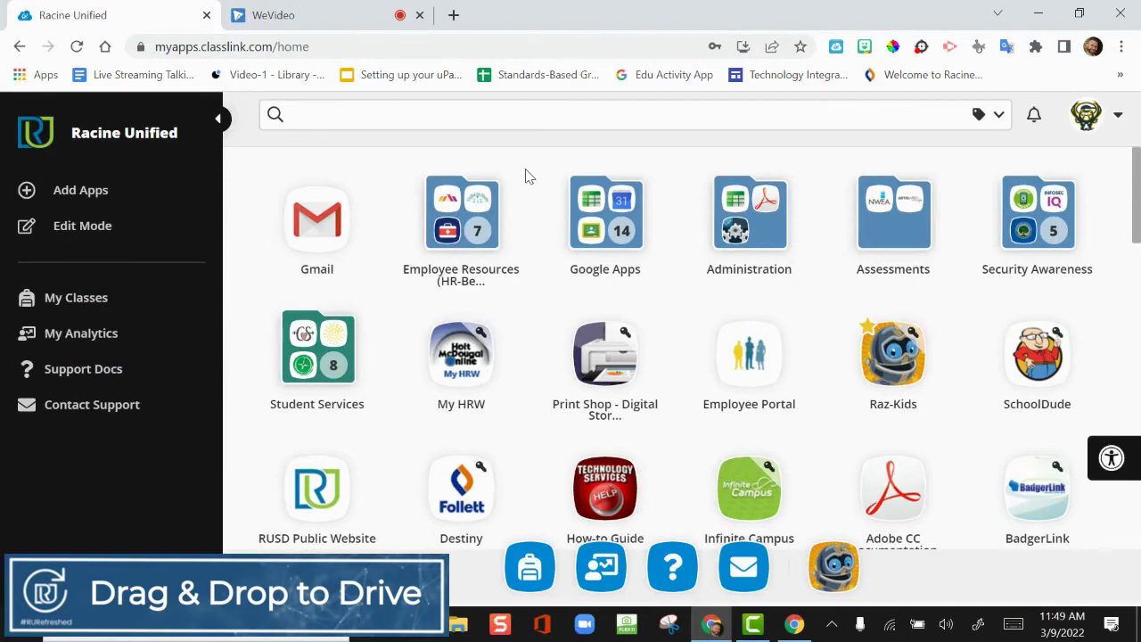
pyautogui.click(587, 202)
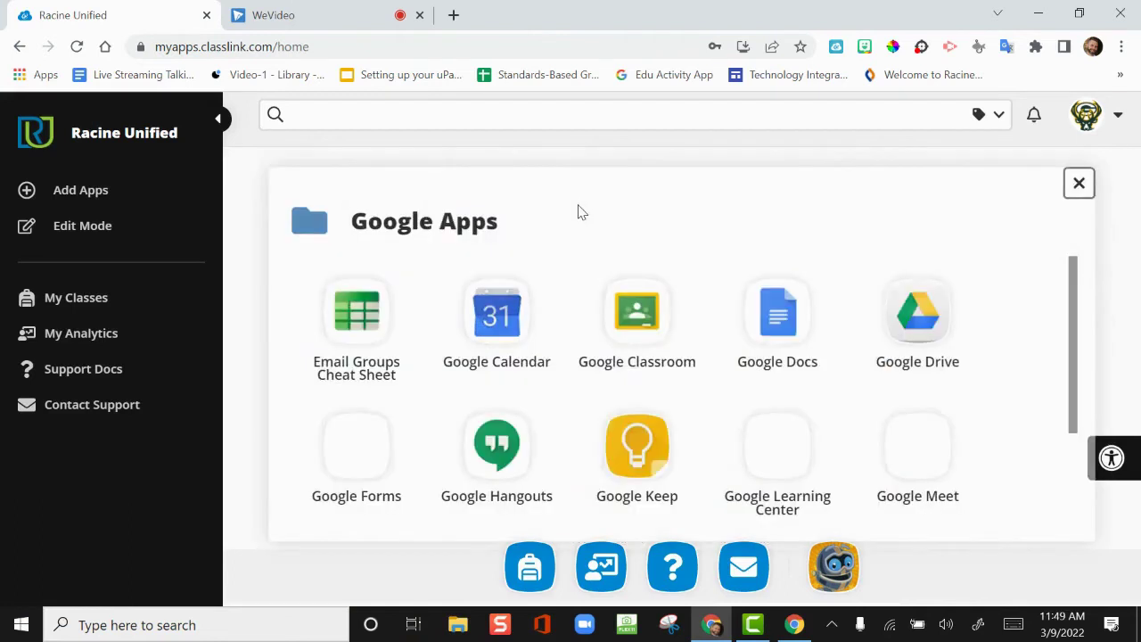
pyautogui.click(910, 309)
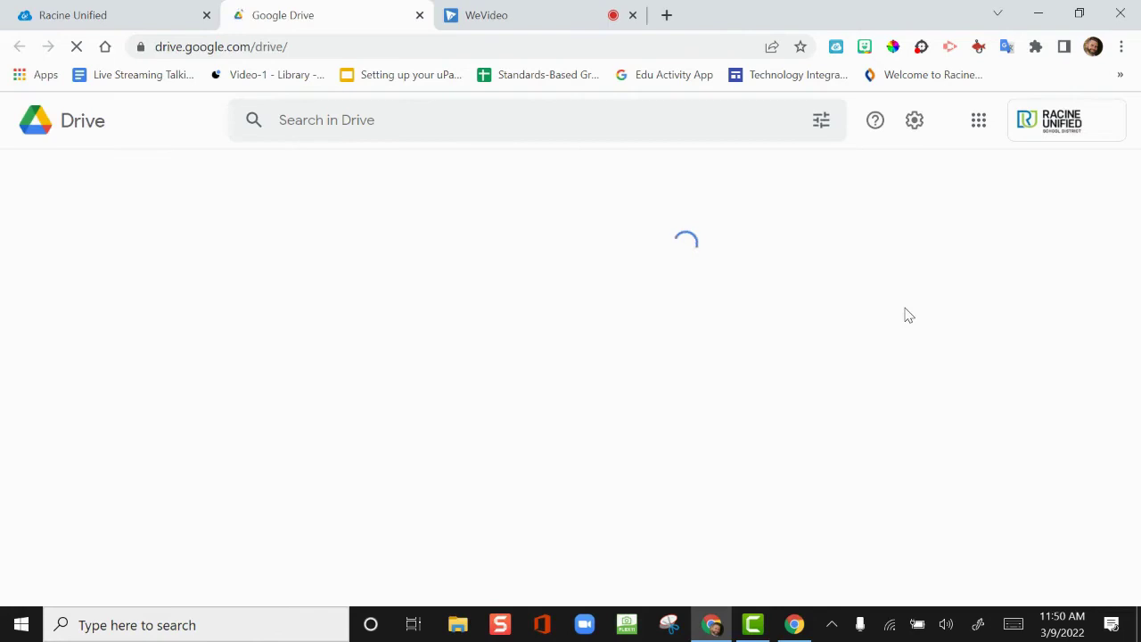
pyautogui.click(1078, 20)
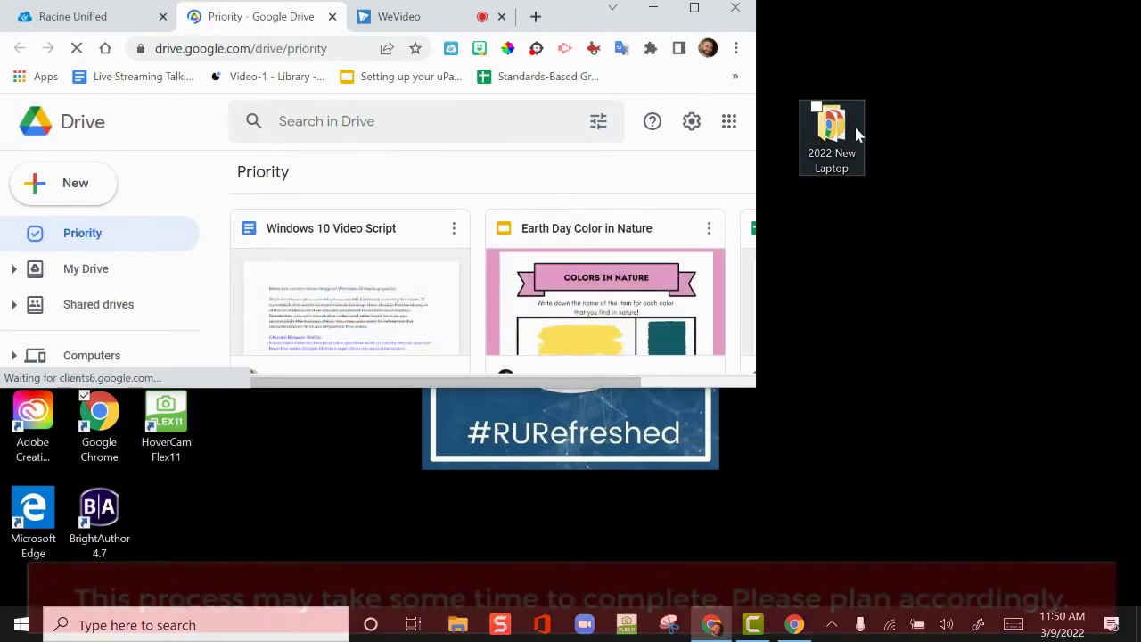
pyautogui.moveTo(854, 124); pyautogui.dragTo(111, 267)
pyautogui.scroll(-1, 120, 279)
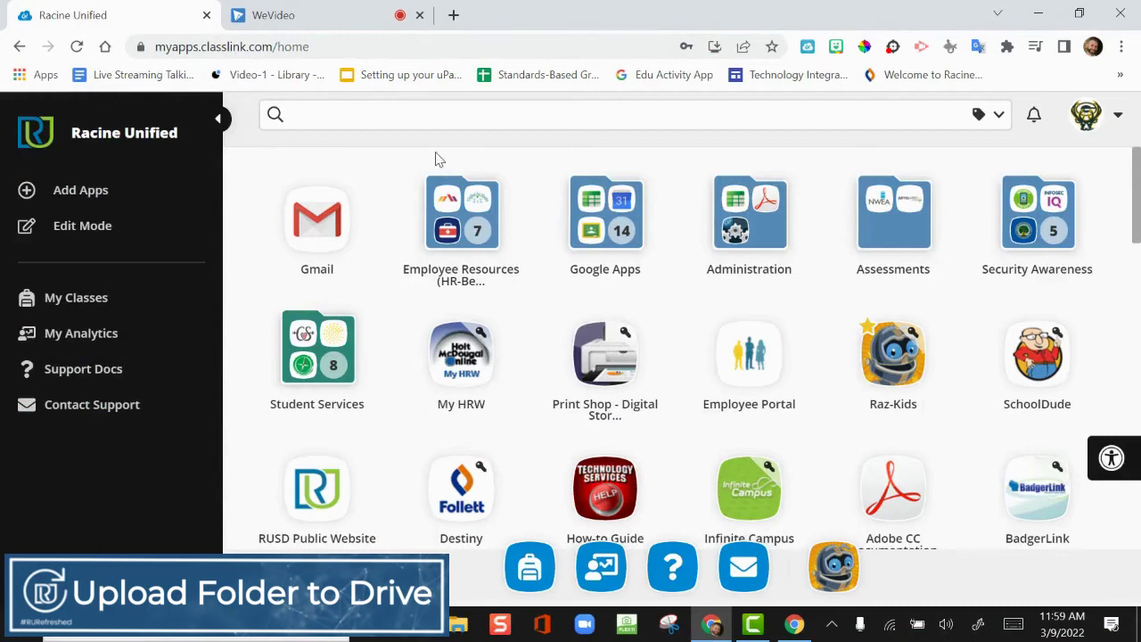
# In Google Drive, folder-upload Desktop\2022 New Laptop and confirm uploading its 6 files
pyautogui.click(606, 203)
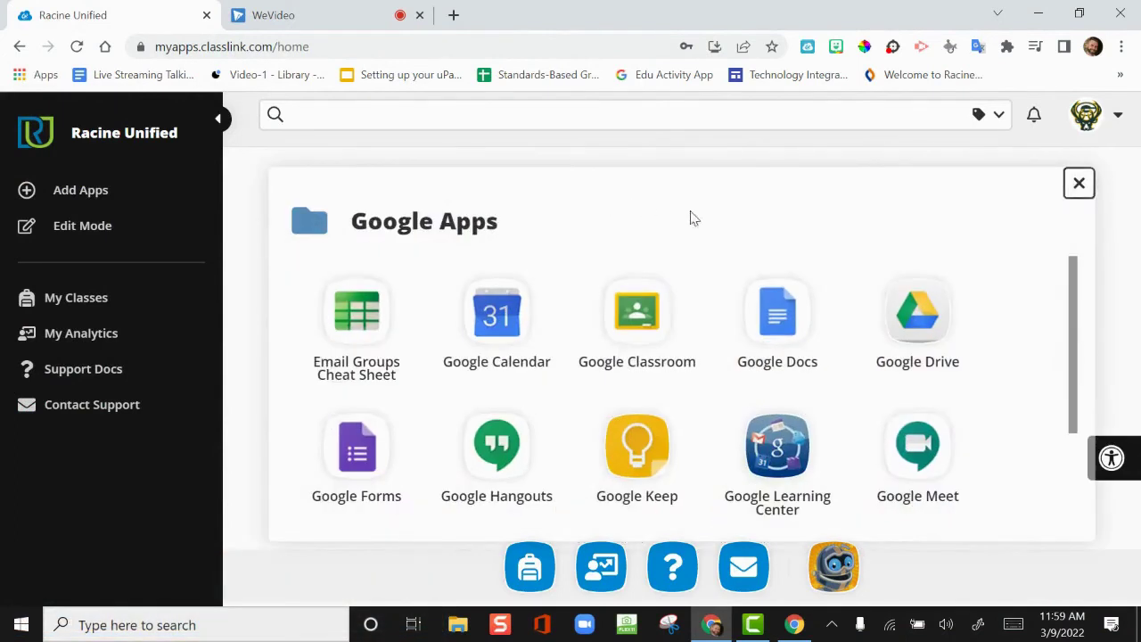
pyautogui.click(896, 287)
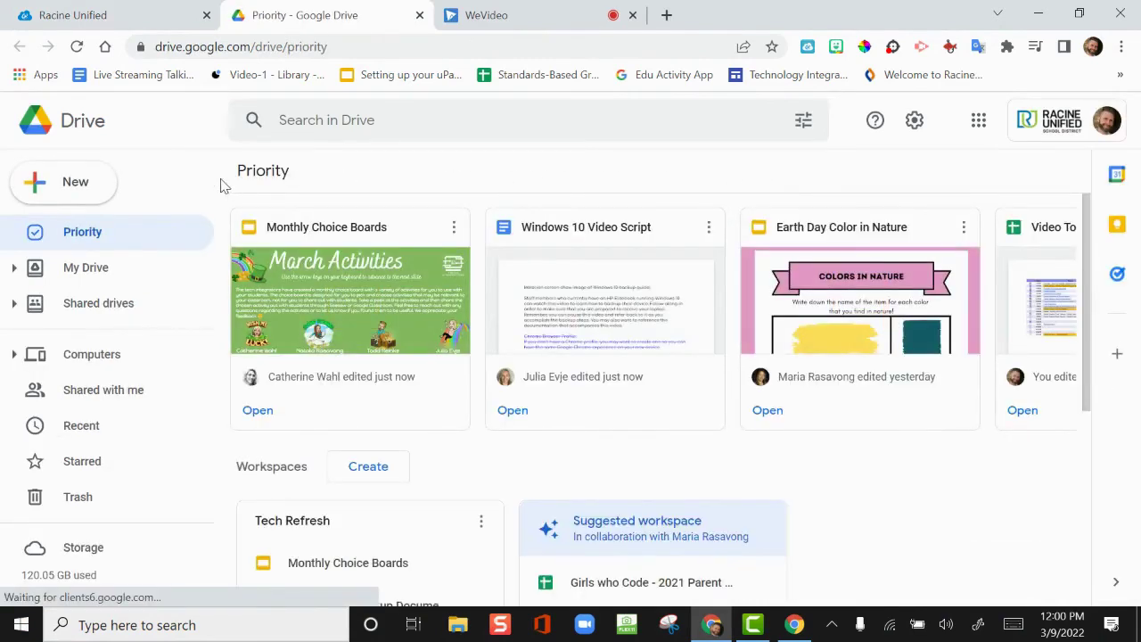
pyautogui.click(91, 186)
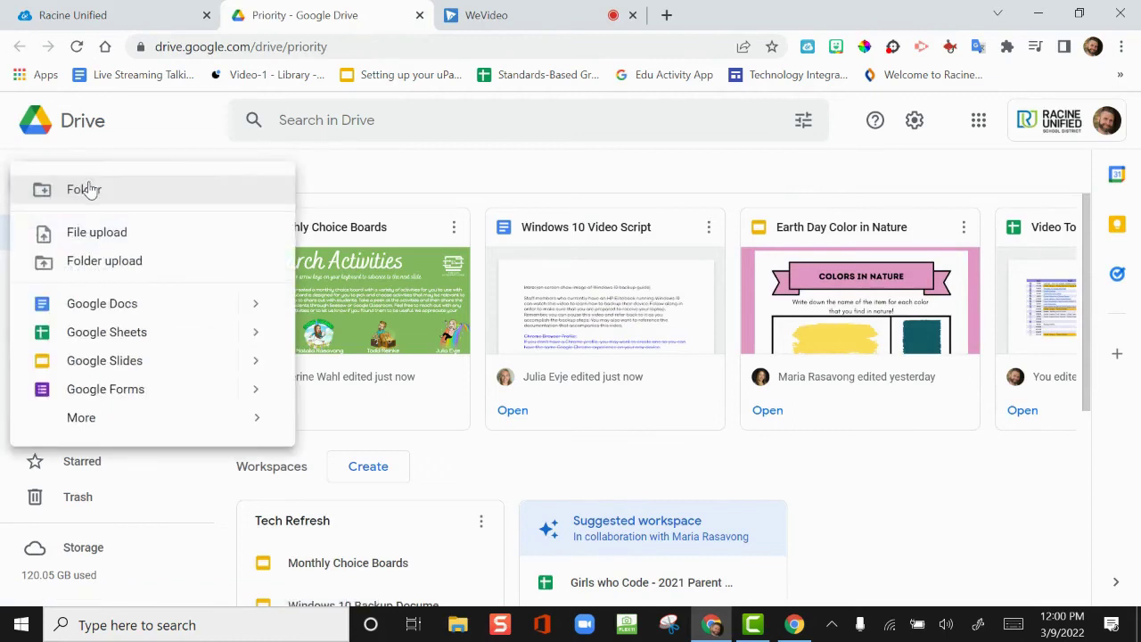
pyautogui.click(125, 260)
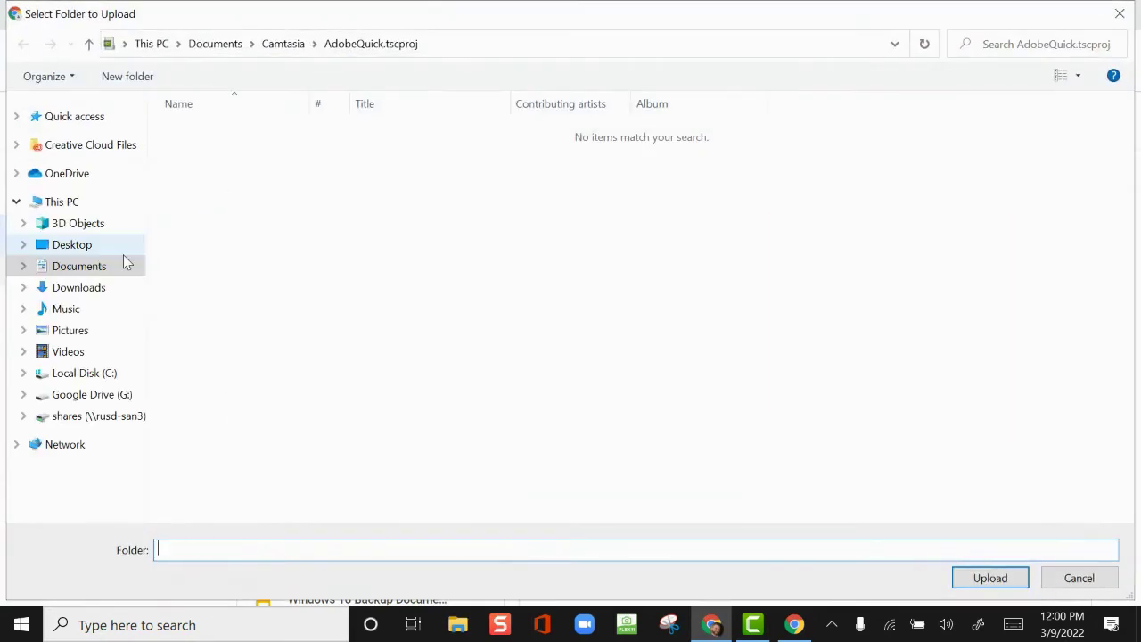
pyautogui.click(75, 253)
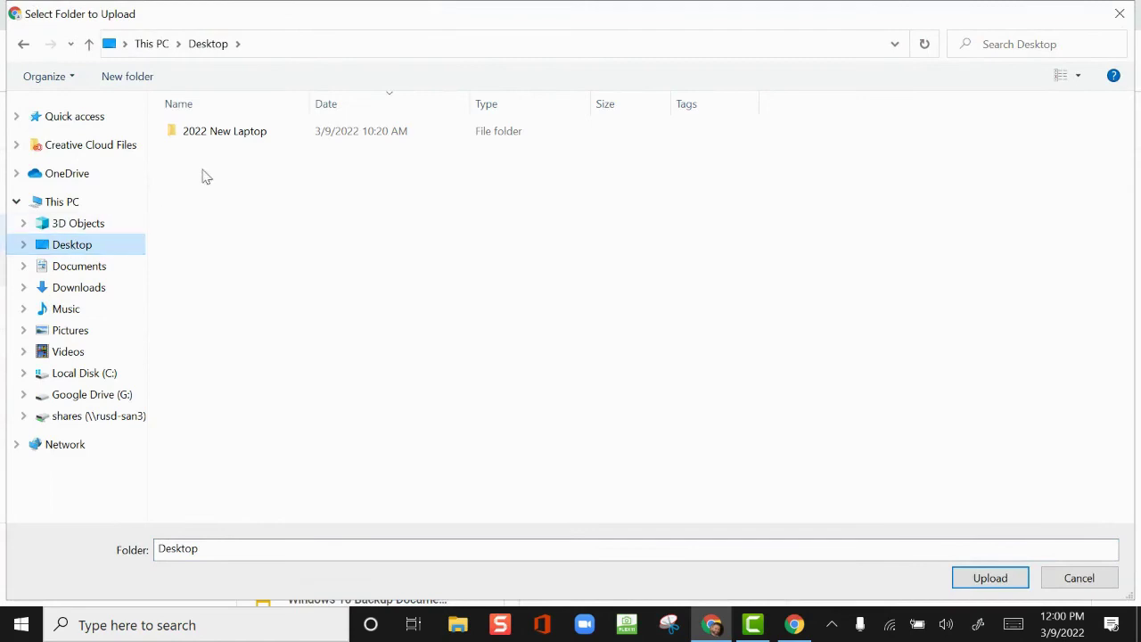
pyautogui.click(227, 144)
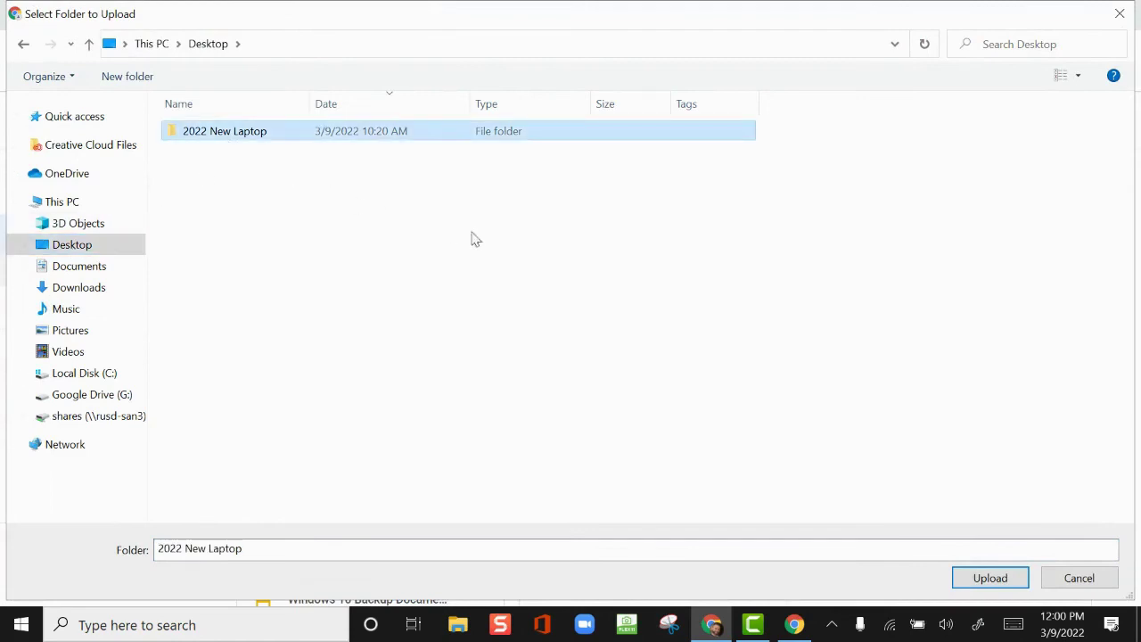
pyautogui.click(964, 581)
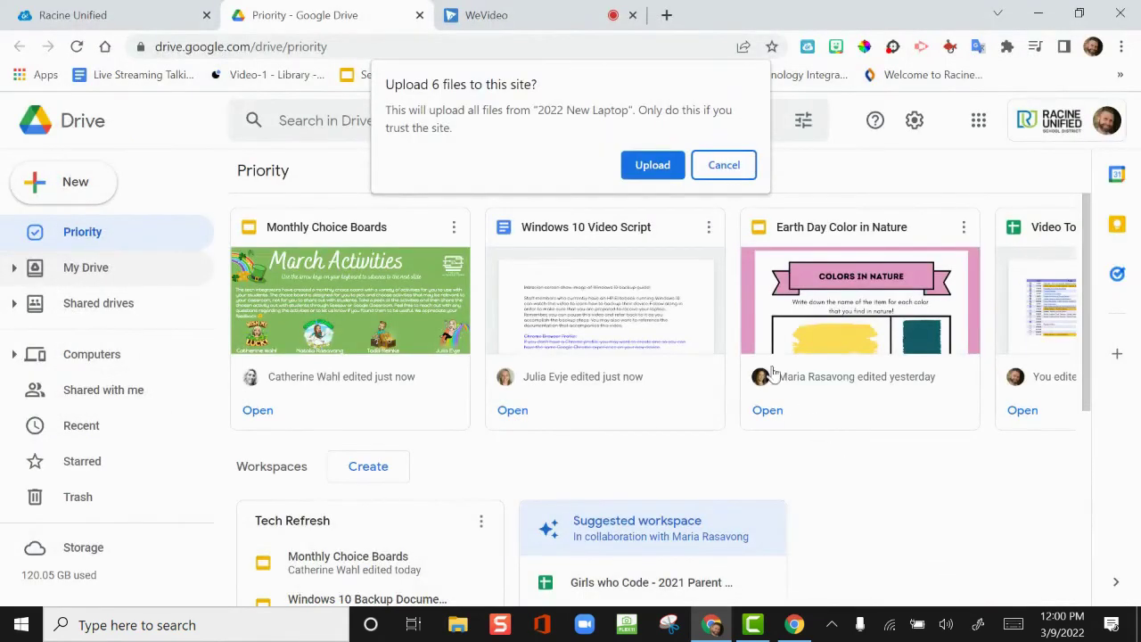
pyautogui.click(657, 168)
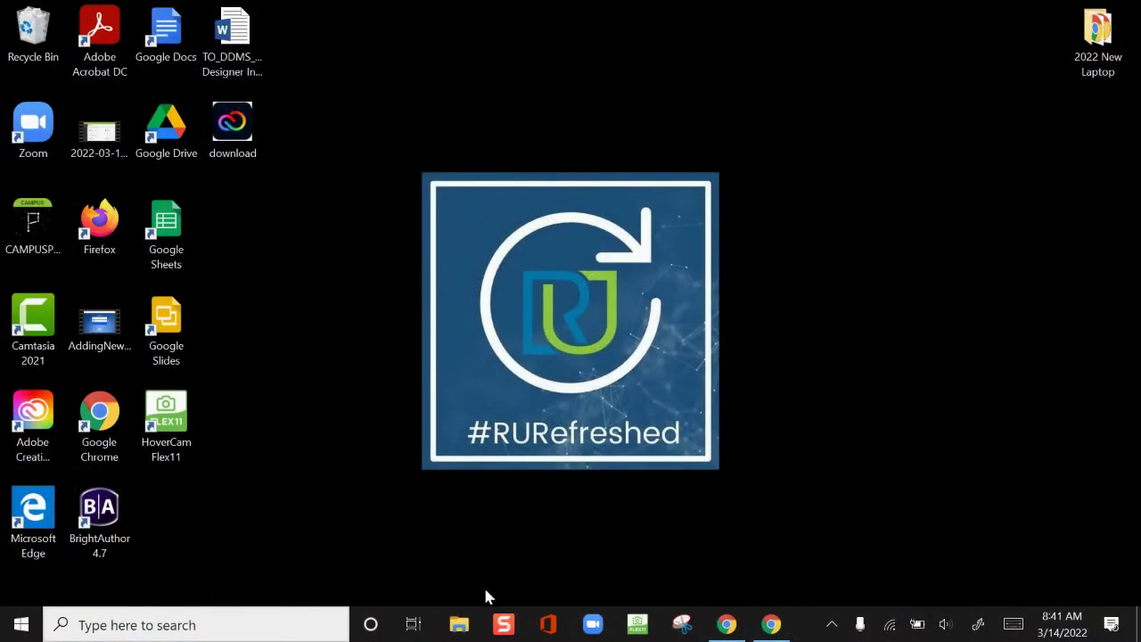
# Drag the 2022 New Laptop desktop folder onto USB (D:) in File Explorer
pyautogui.click(461, 624)
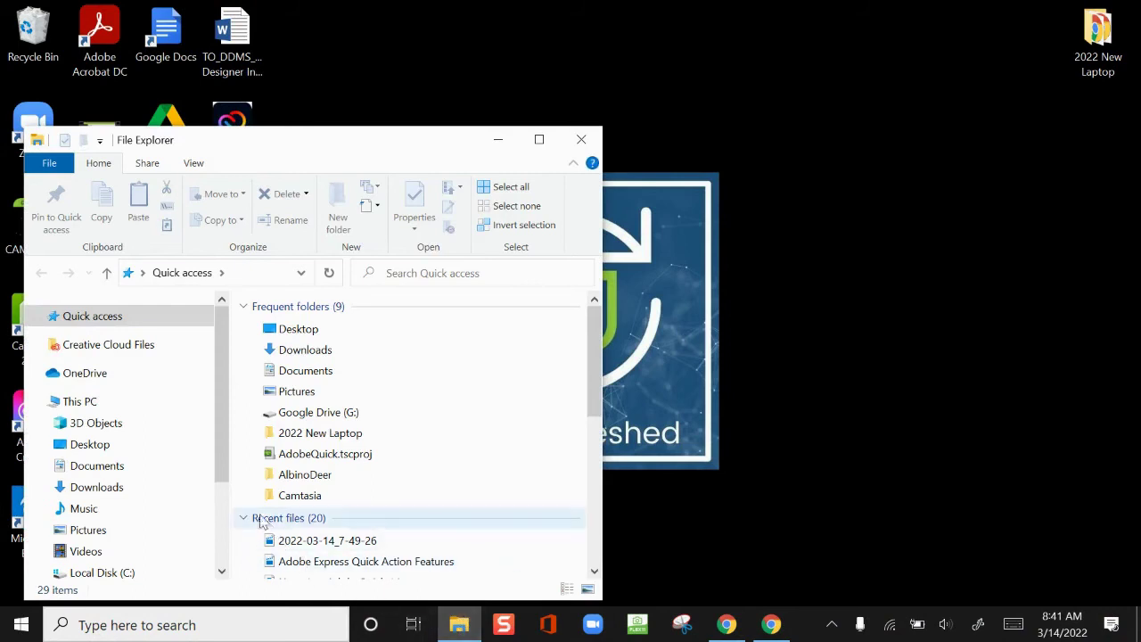
pyautogui.moveTo(222, 461); pyautogui.dragTo(222, 540)
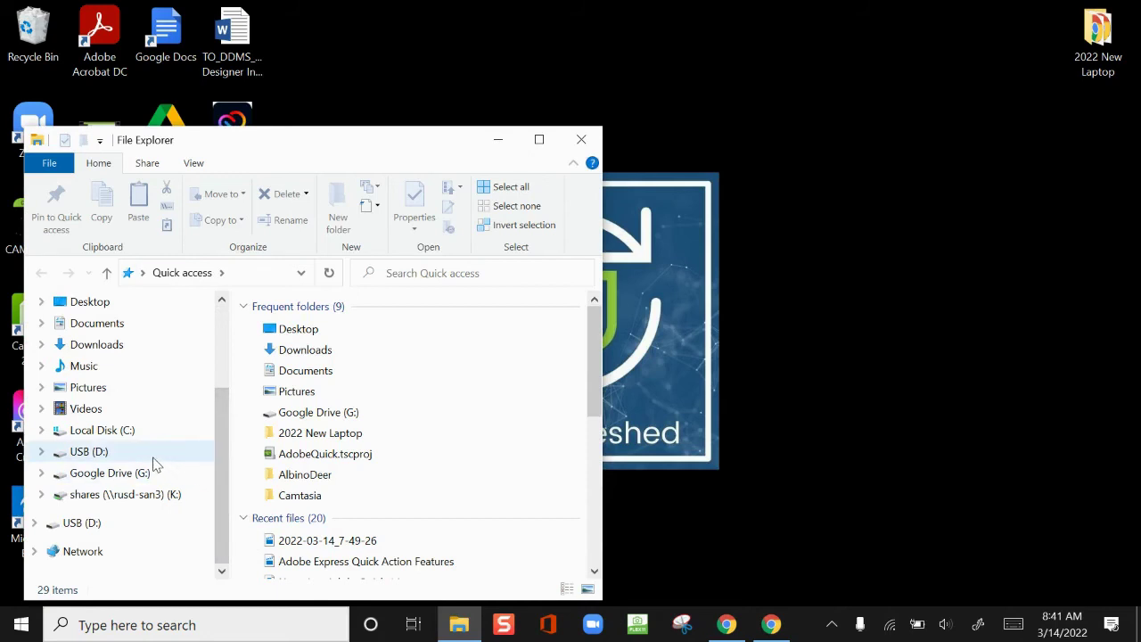
pyautogui.click(153, 457)
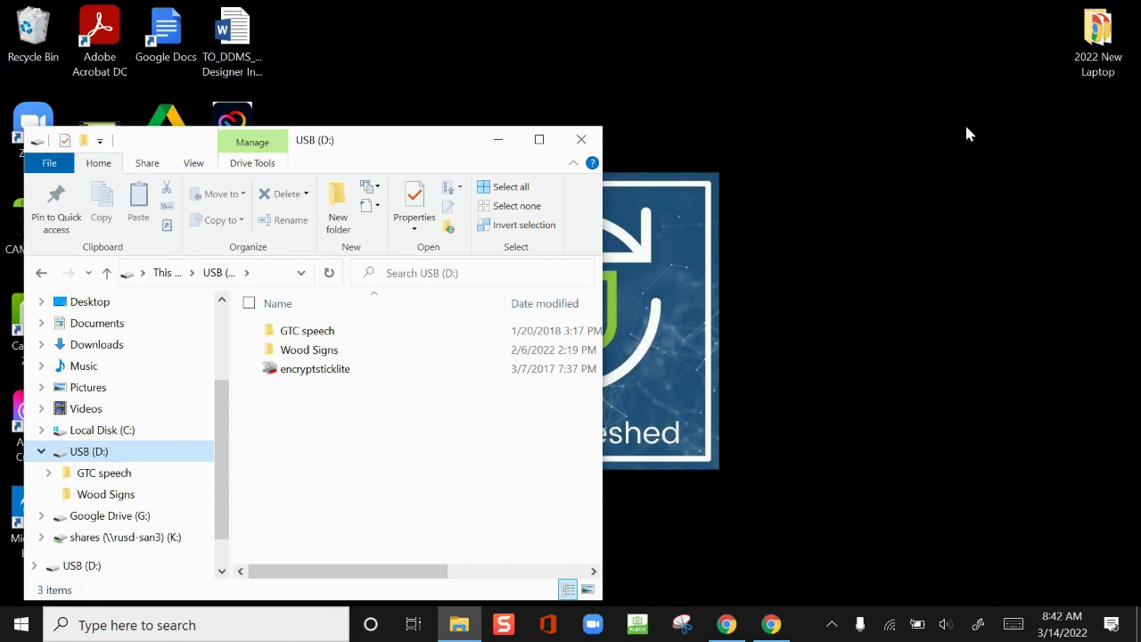
pyautogui.moveTo(1099, 56); pyautogui.dragTo(499, 461)
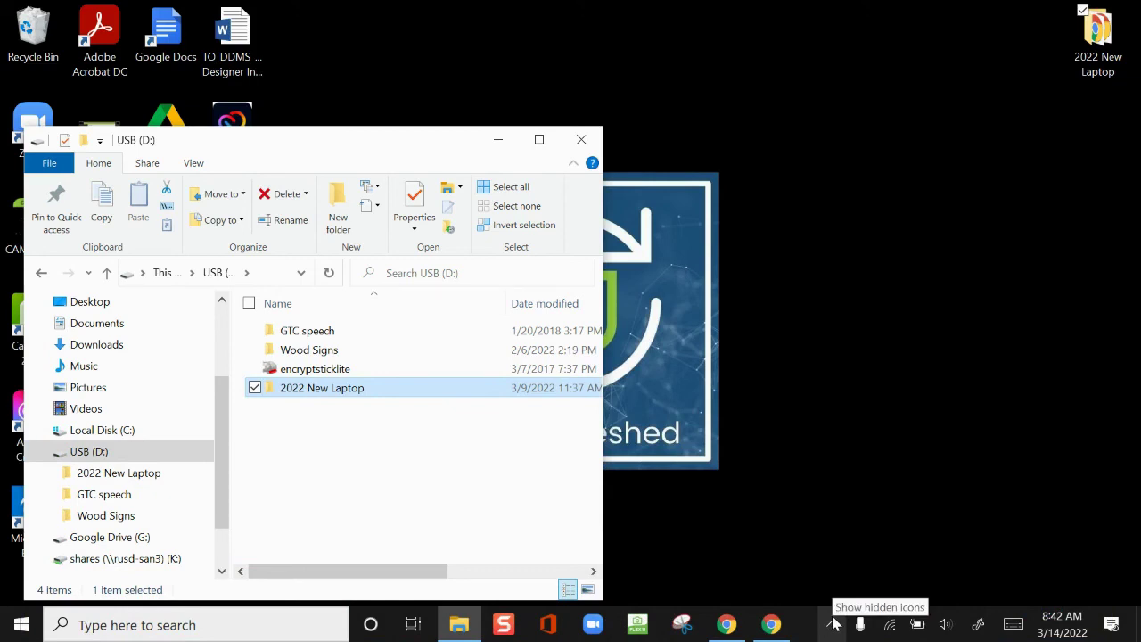
pyautogui.click(834, 623)
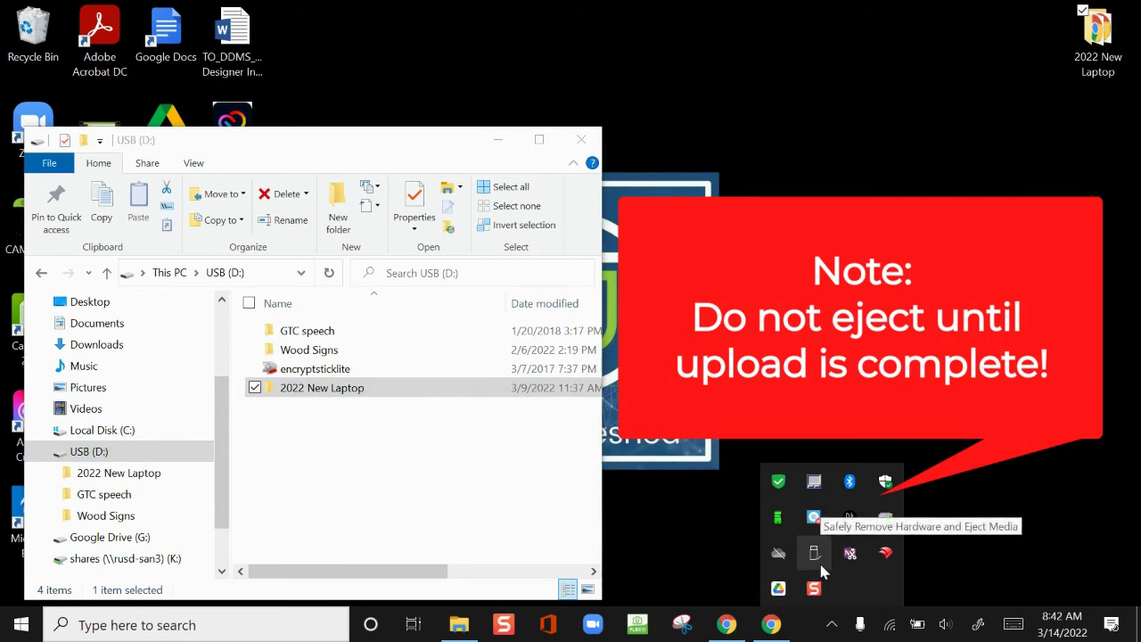
# Eject the USB Flash Drive (D:) from the taskbar's Safely Remove Hardware icon
pyautogui.click(814, 554)
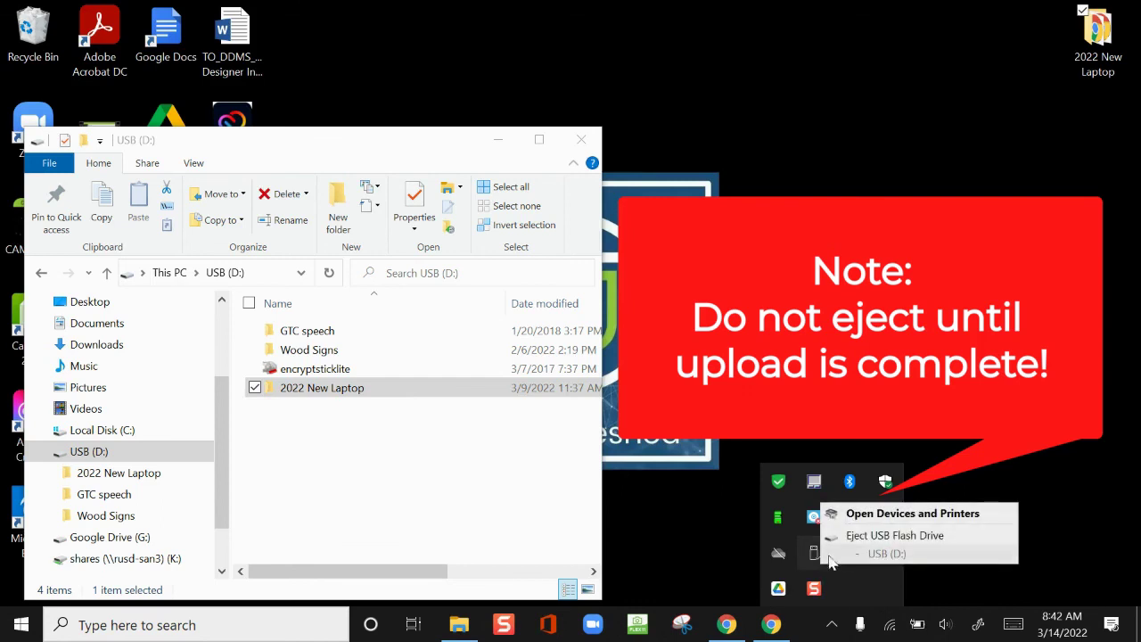
pyautogui.click(859, 545)
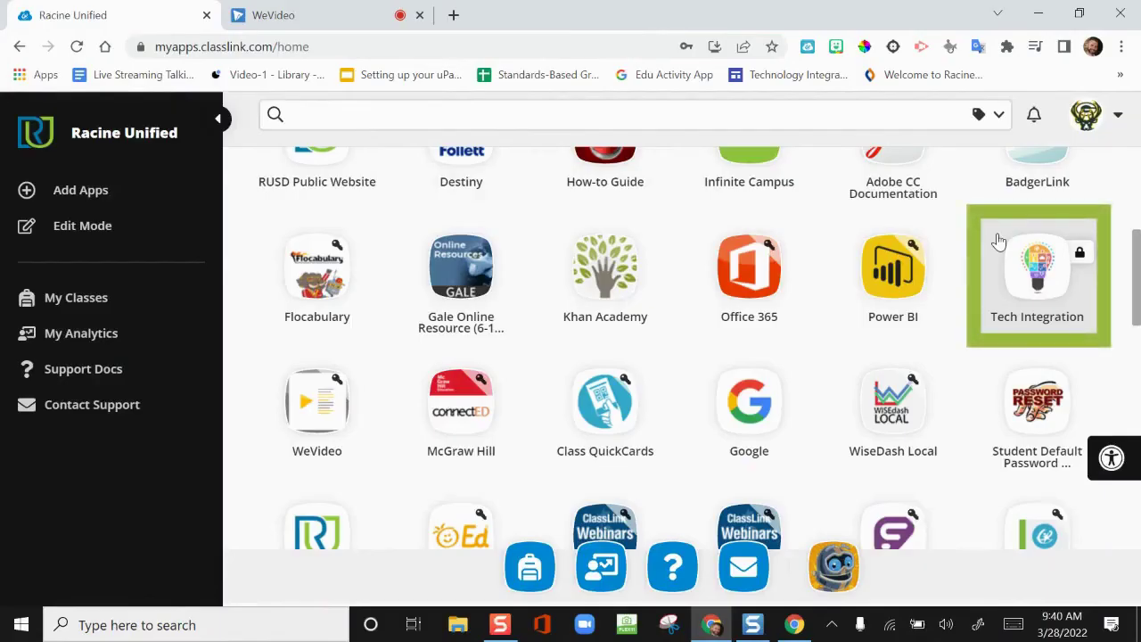
# Go from the ClassLink Tech Integration tile to the Tech Refresh 2022 page's Backup Resources tile
pyautogui.click(1000, 241)
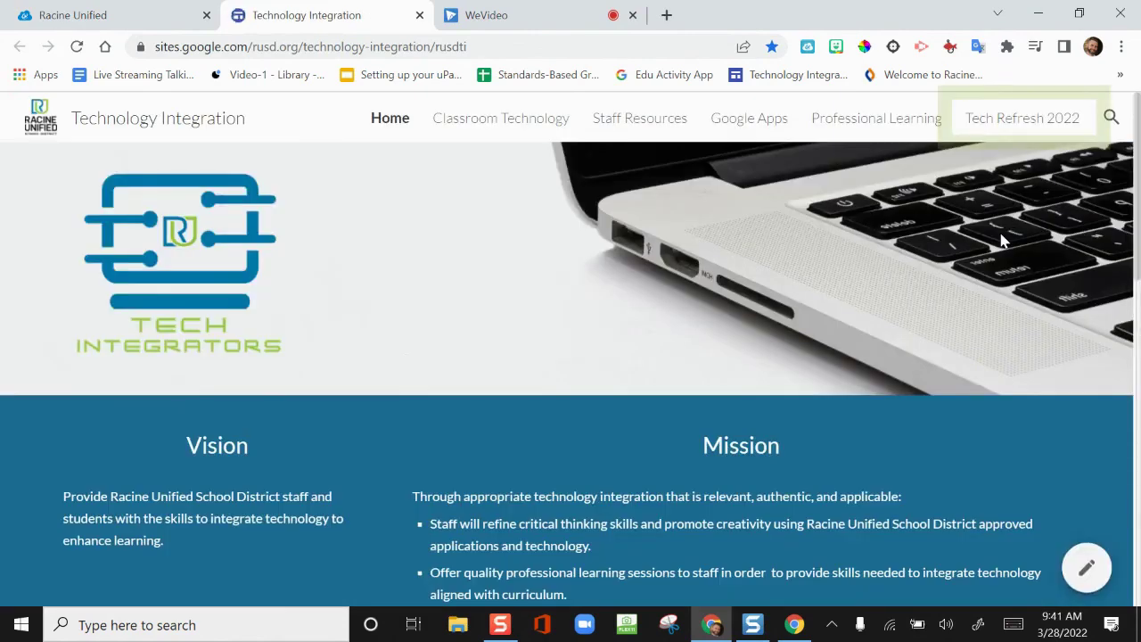
pyautogui.click(1004, 130)
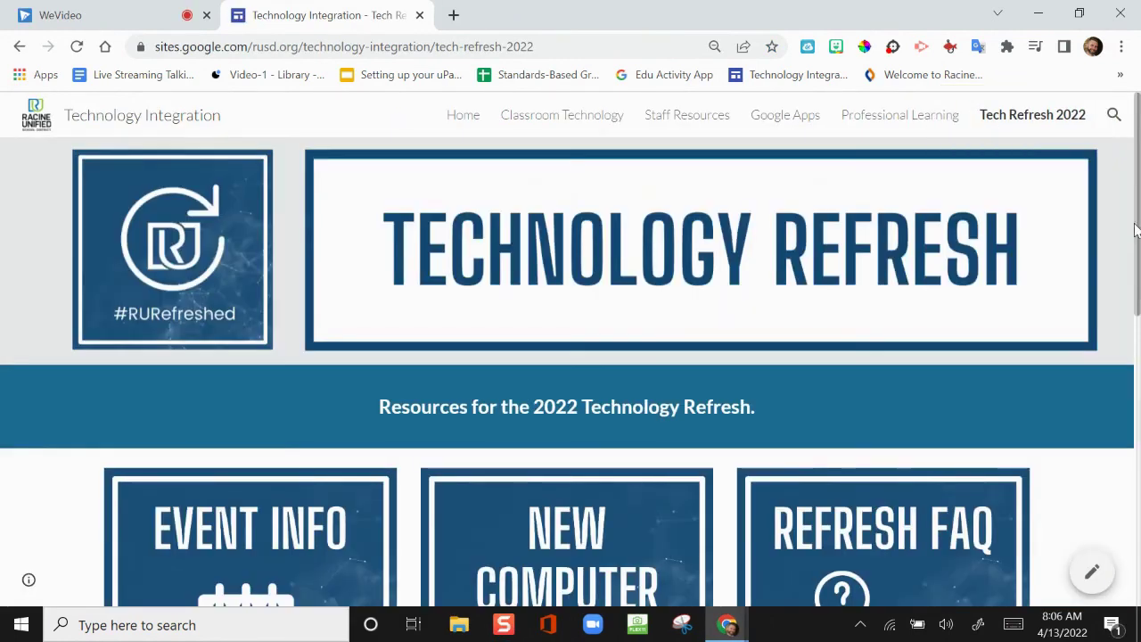
pyautogui.moveTo(1135, 230); pyautogui.dragTo(1138, 456)
pyautogui.scroll(-1, 1137, 456)
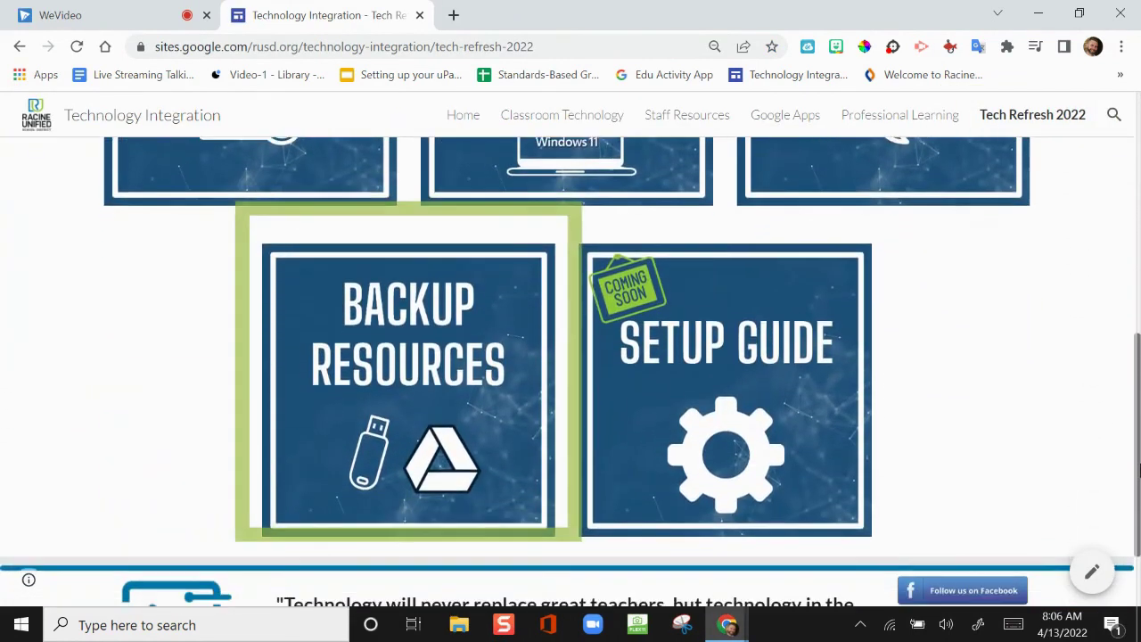